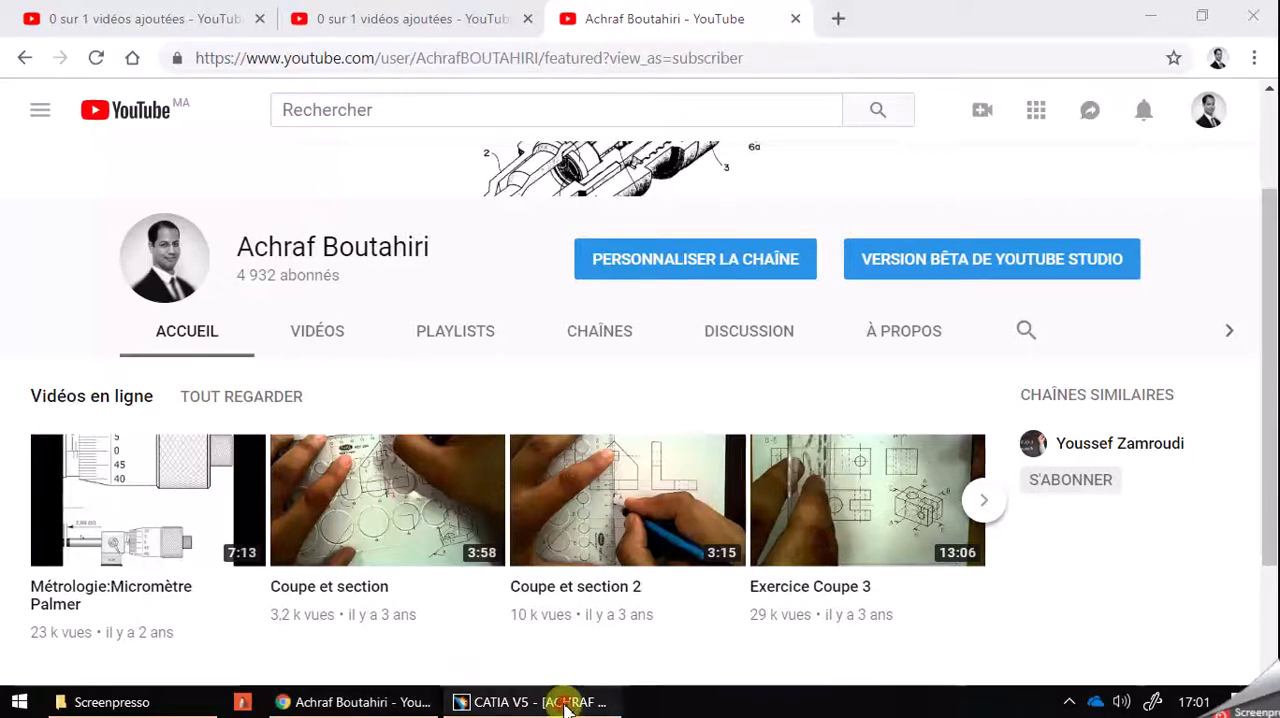
Switch to CATIA V5 and move the floating Sketch tools toolbar up beside the specification tree, away from the sketched profile.
{"action": "left_click", "coordinate": [530, 702]}
{"action": "mouse_move", "coordinate": [683, 162]}
{"action": "middle_mouse_down"}
{"action": "mouse_move", "coordinate": [711, 166]}
{"action": "mouse_move", "coordinate": [743, 140]}
{"action": "middle_mouse_up"}
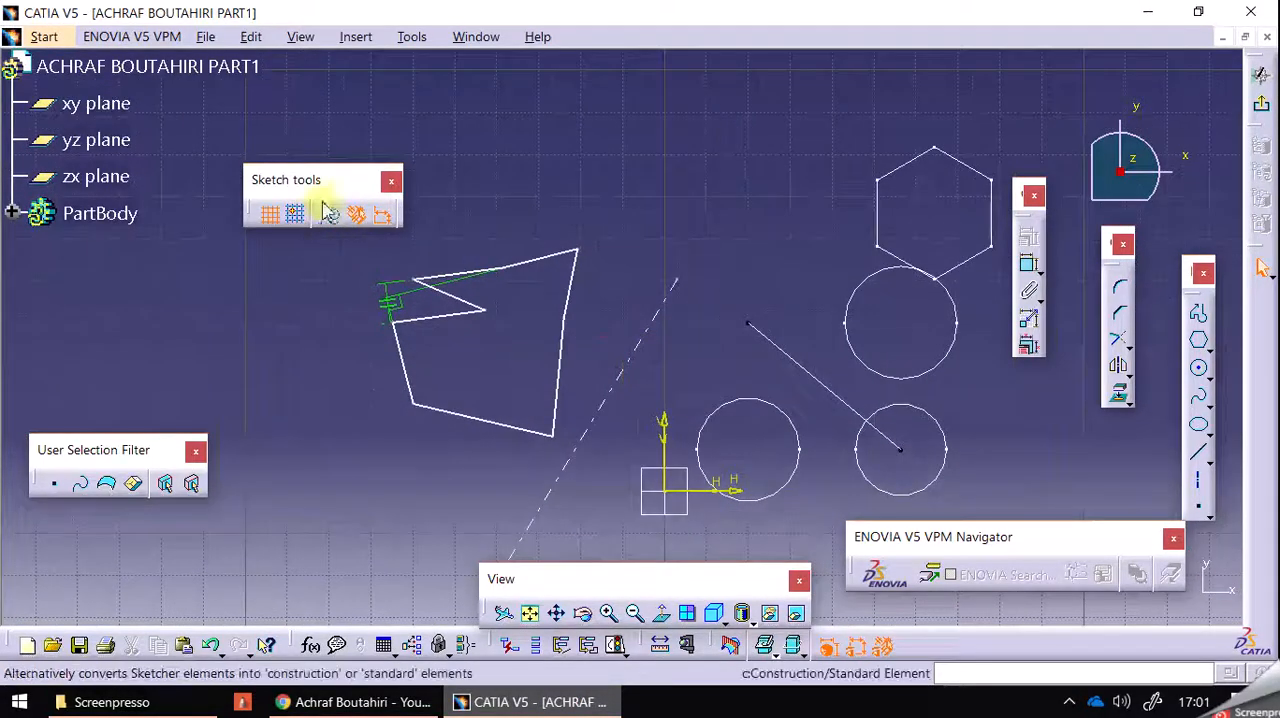
{"action": "left_click_drag", "start_coordinate": [319, 170], "coordinate": [341, 67]}
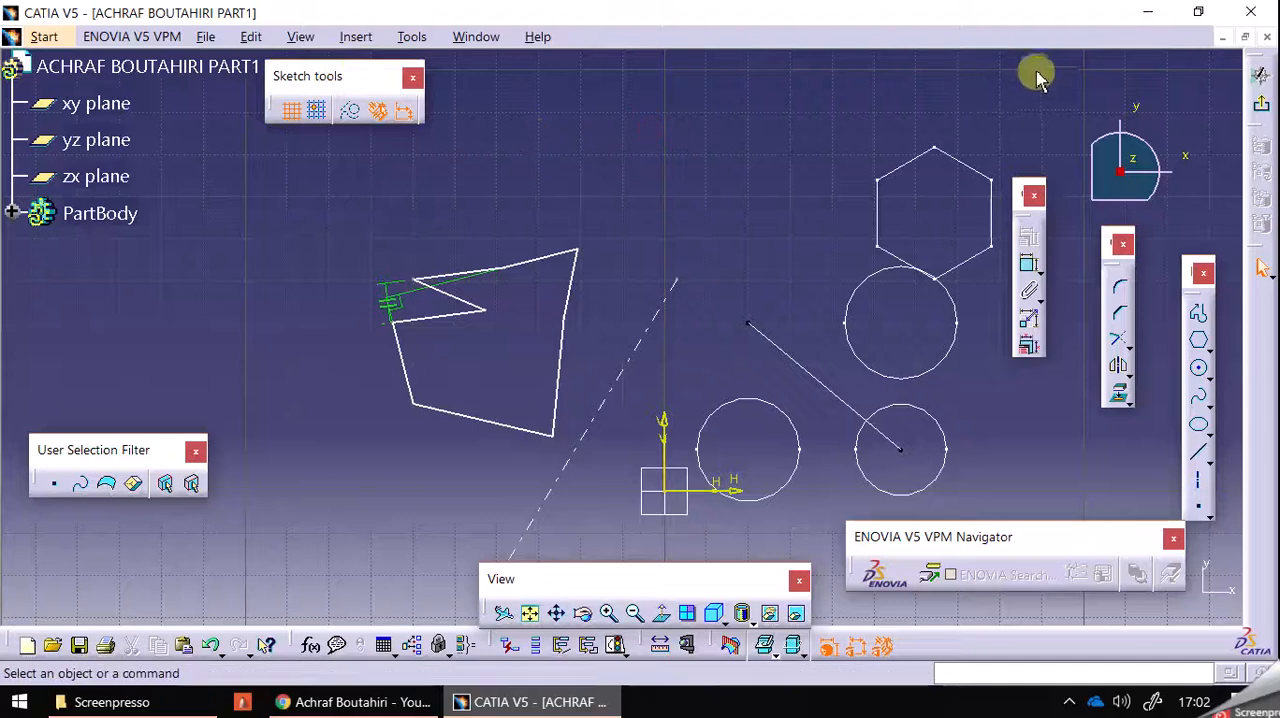
Delete the closed polygonal profile, its constraints and the dashed axis line from the active sketch.
{"action": "mouse_move", "coordinate": [1073, 88]}
{"action": "left_mouse_down"}
{"action": "mouse_move", "coordinate": [600, 449]}
{"action": "mouse_move", "coordinate": [343, 603]}
{"action": "mouse_move", "coordinate": [394, 543]}
{"action": "left_mouse_up"}
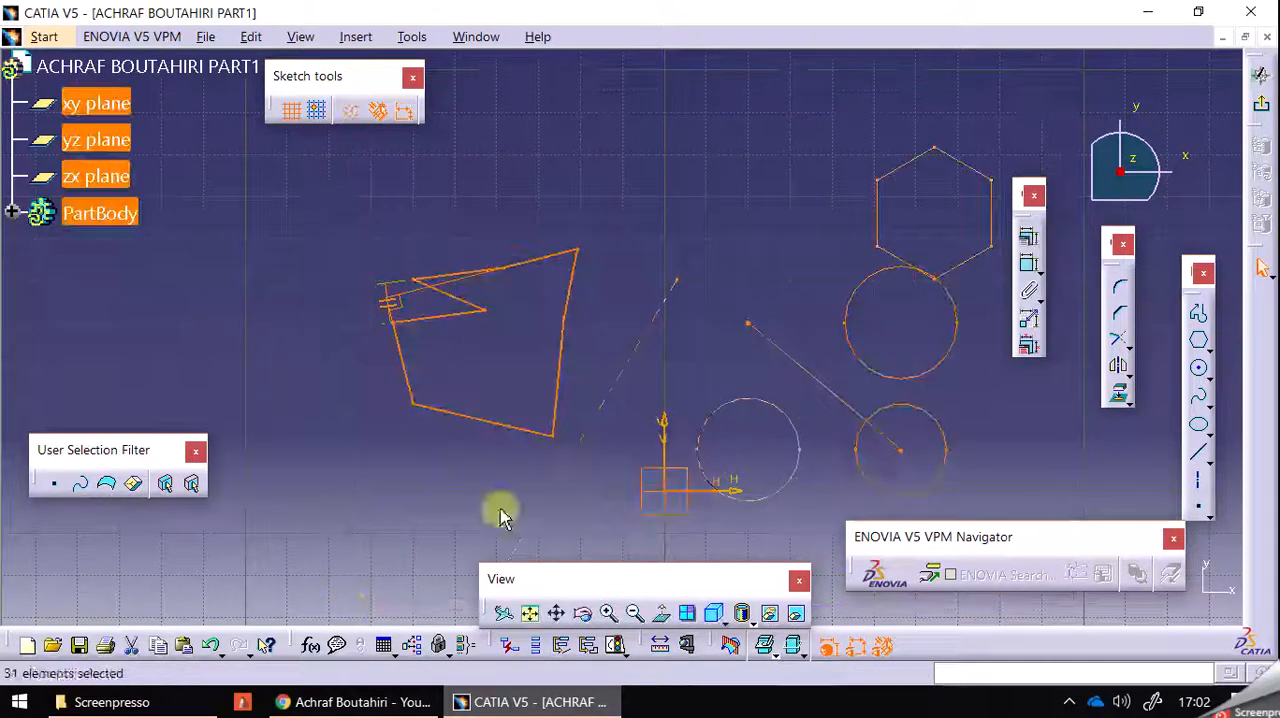
{"action": "key", "text": "Delete"}
Try to select the remaining hexagon, circles and line from within the active sketch for deletion.
{"action": "mouse_move", "coordinate": [659, 121]}
{"action": "left_mouse_down"}
{"action": "mouse_move", "coordinate": [800, 600]}
{"action": "mouse_move", "coordinate": [1060, 595]}
{"action": "left_mouse_up"}
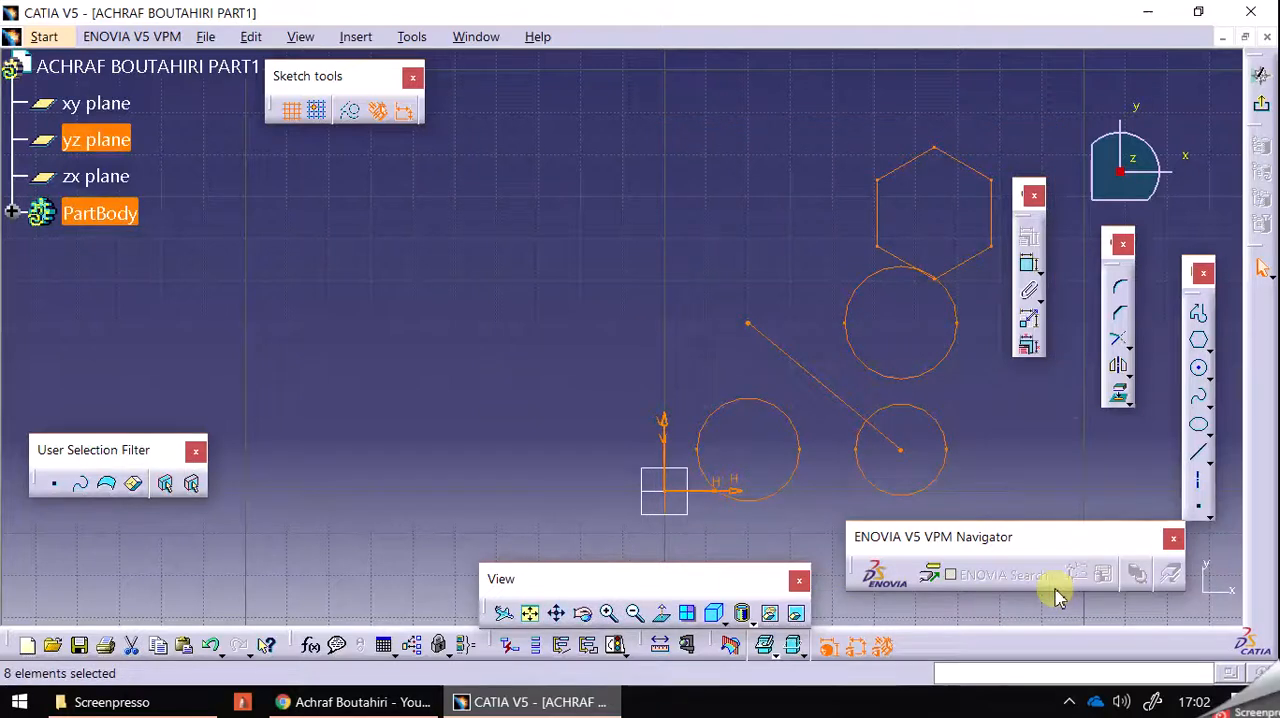
{"action": "right_click", "coordinate": [914, 165]}
{"action": "left_click", "coordinate": [966, 415]}
{"action": "left_click", "coordinate": [817, 353]}
{"action": "middle_click_drag", "start_coordinate": [766, 267], "coordinate": [693, 325]}
{"action": "mouse_move", "coordinate": [538, 160]}
{"action": "left_mouse_down"}
{"action": "mouse_move", "coordinate": [885, 712]}
{"action": "mouse_move", "coordinate": [997, 620]}
{"action": "left_mouse_up"}
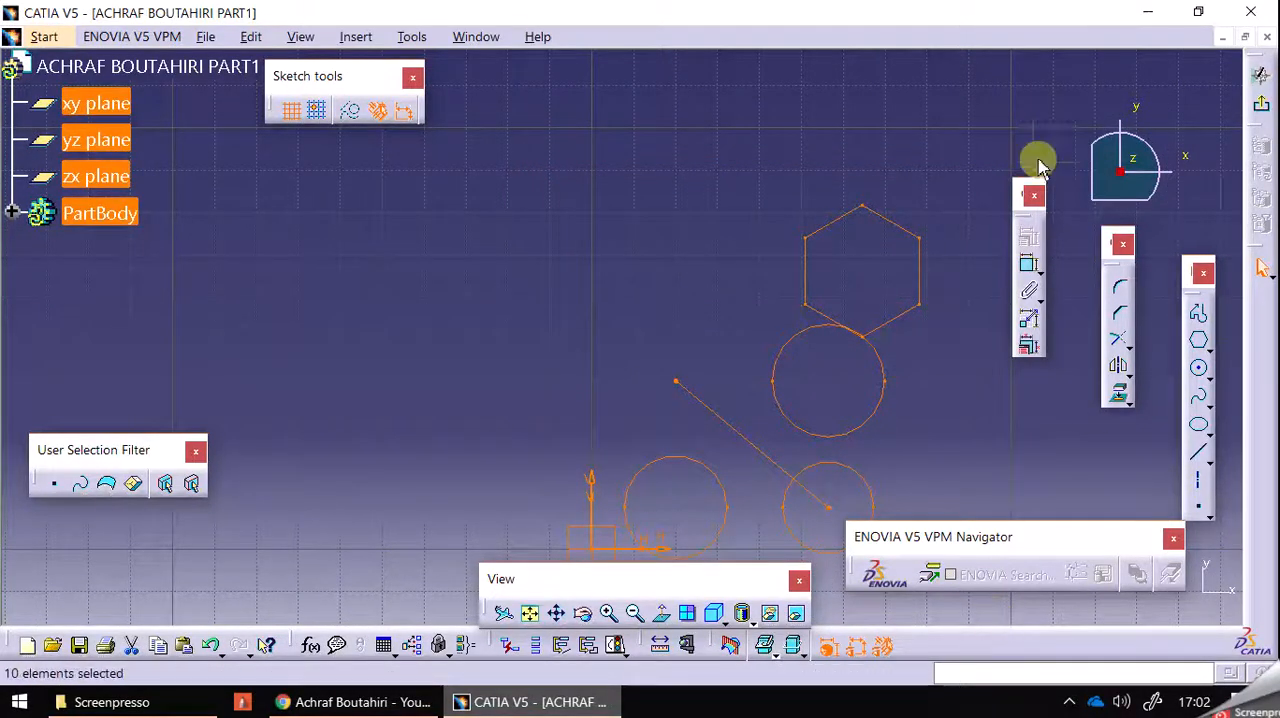
{"action": "left_click", "coordinate": [954, 143]}
{"action": "mouse_move", "coordinate": [963, 179]}
{"action": "left_mouse_down"}
{"action": "mouse_move", "coordinate": [803, 457]}
{"action": "mouse_move", "coordinate": [669, 577]}
{"action": "mouse_move", "coordinate": [620, 571]}
{"action": "mouse_move", "coordinate": [640, 551]}
{"action": "left_mouse_up"}
{"action": "right_click", "coordinate": [643, 489]}
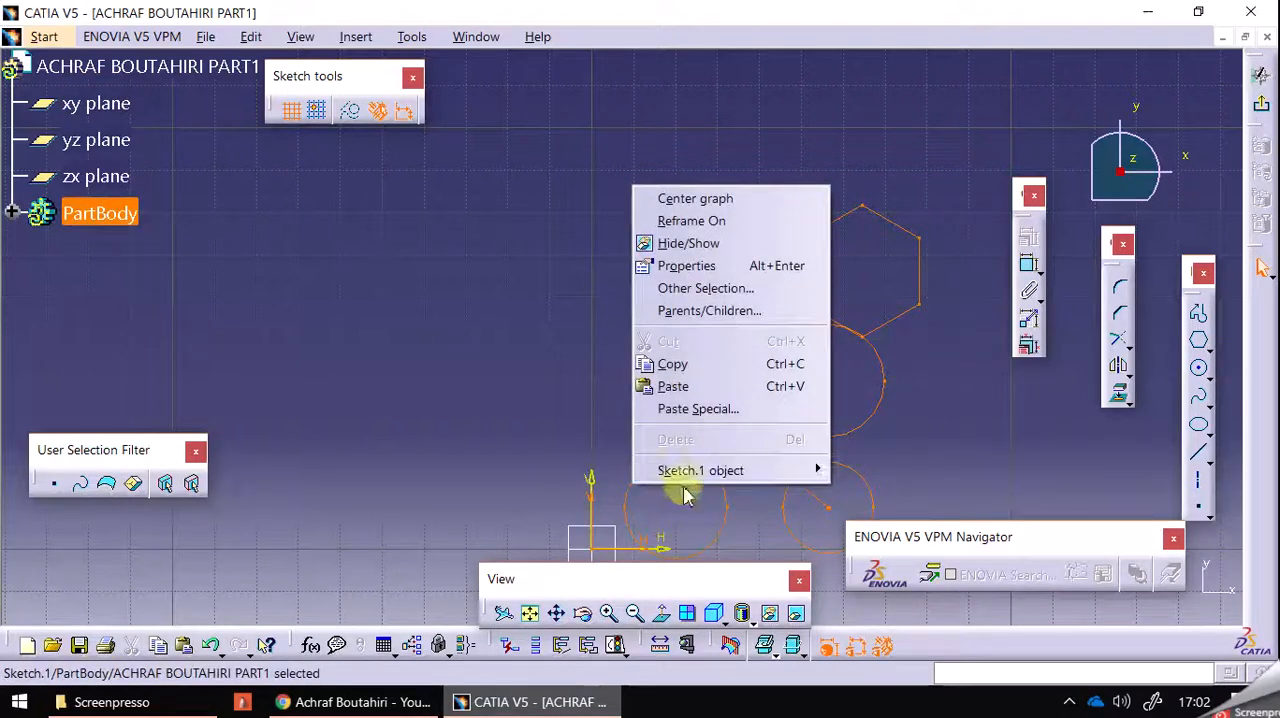
{"action": "left_click", "coordinate": [553, 377]}
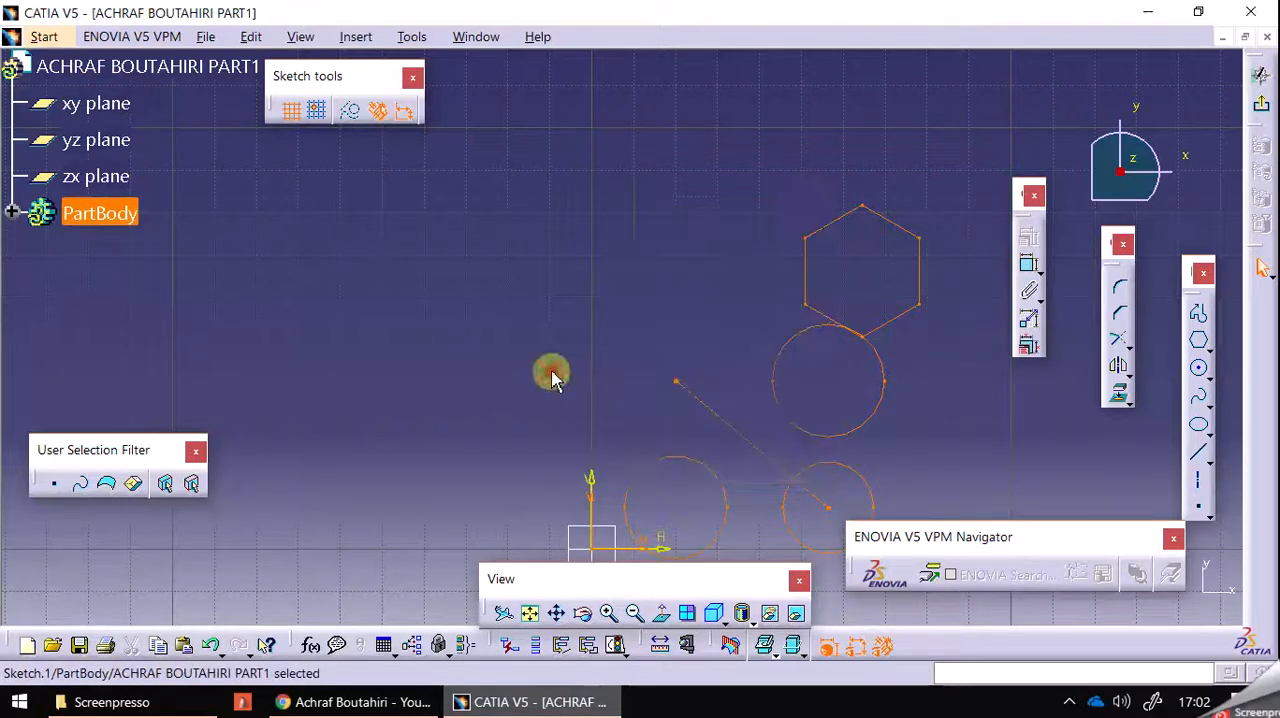
{"action": "left_click", "coordinate": [723, 183]}
{"action": "left_click", "coordinate": [940, 158]}
{"action": "left_click", "coordinate": [900, 224]}
{"action": "left_click_drag", "start_coordinate": [937, 181], "coordinate": [771, 372]}
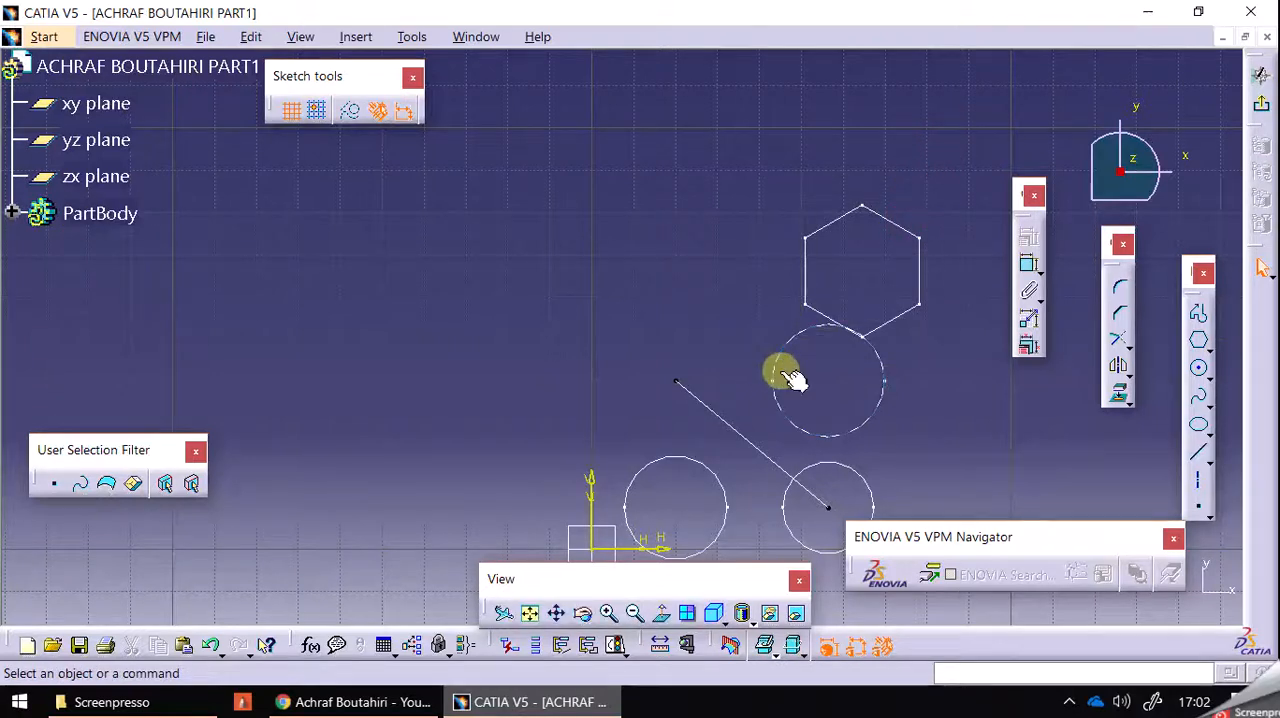
{"action": "left_click", "coordinate": [848, 331]}
Open Sketch.1 under PartBody for editing and delete its hexagon, circles and line.
{"action": "left_click", "coordinate": [18, 216]}
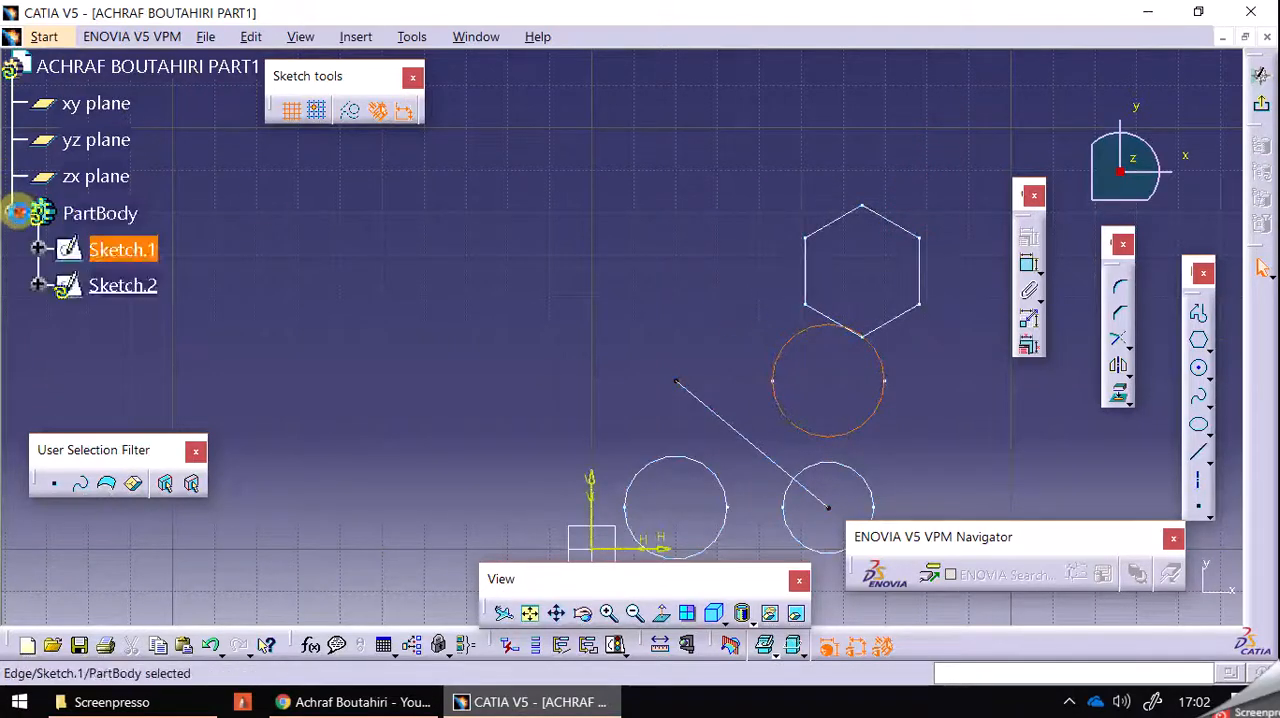
{"action": "left_click", "coordinate": [240, 282]}
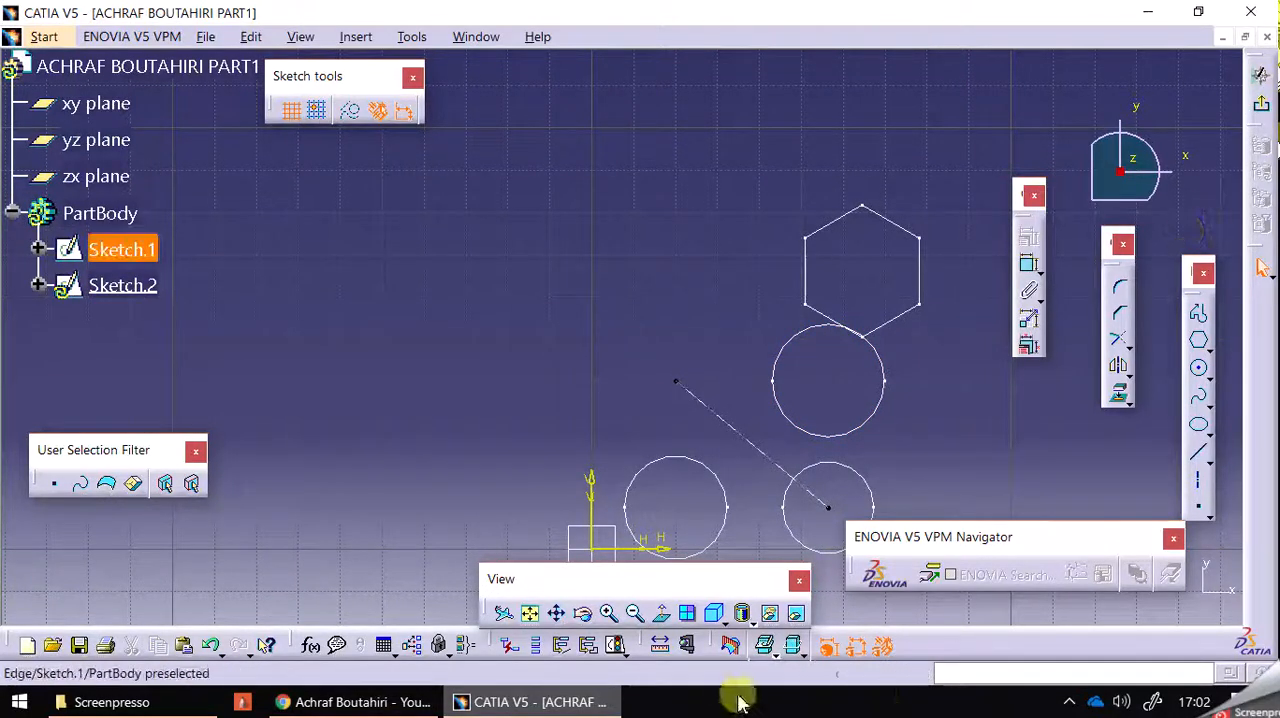
{"action": "left_click", "coordinate": [133, 286]}
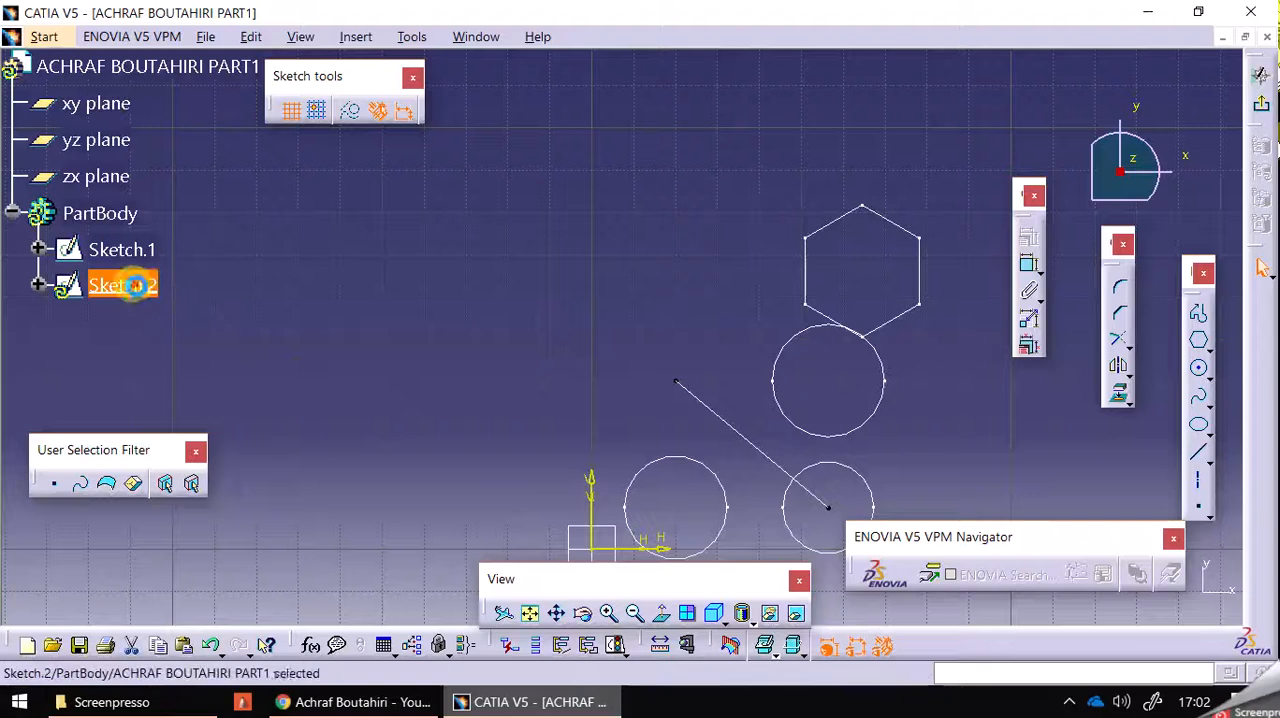
{"action": "left_click", "coordinate": [133, 252]}
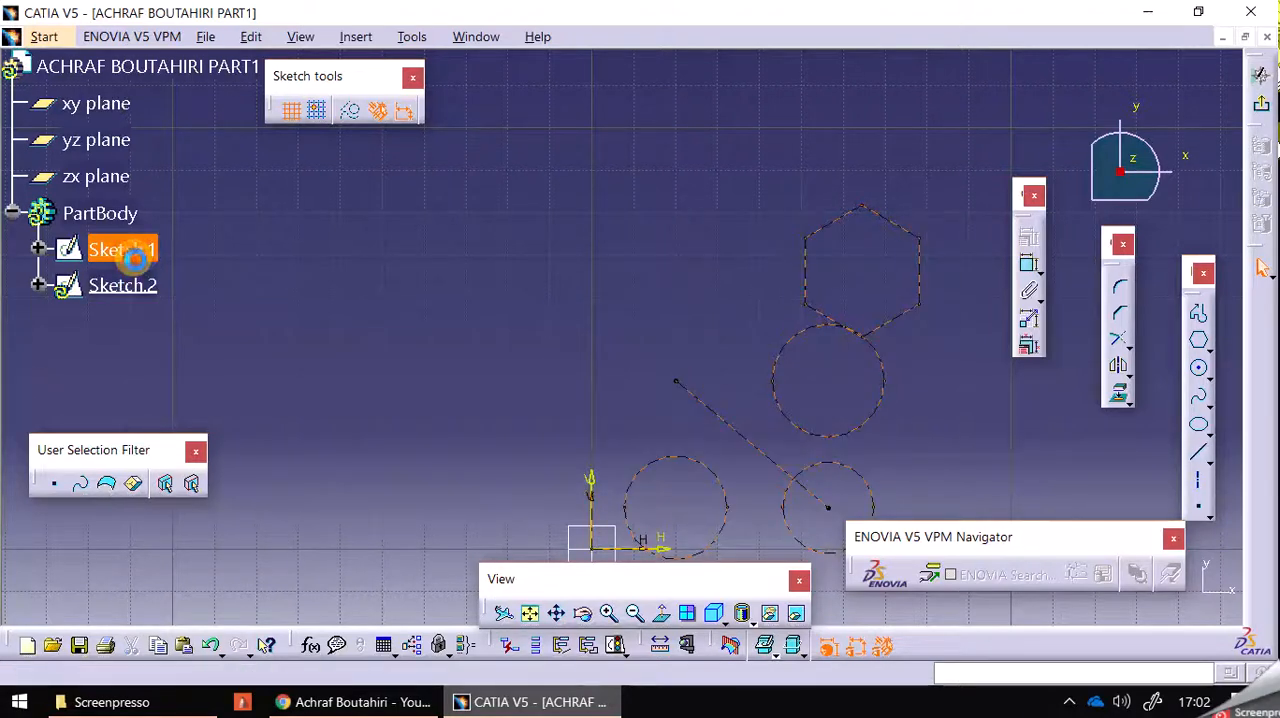
{"action": "double_click", "coordinate": [140, 260]}
{"action": "mouse_move", "coordinate": [565, 195]}
{"action": "left_mouse_down"}
{"action": "mouse_move", "coordinate": [829, 500]}
{"action": "mouse_move", "coordinate": [955, 612]}
{"action": "left_mouse_up"}
{"action": "key", "text": "Delete"}
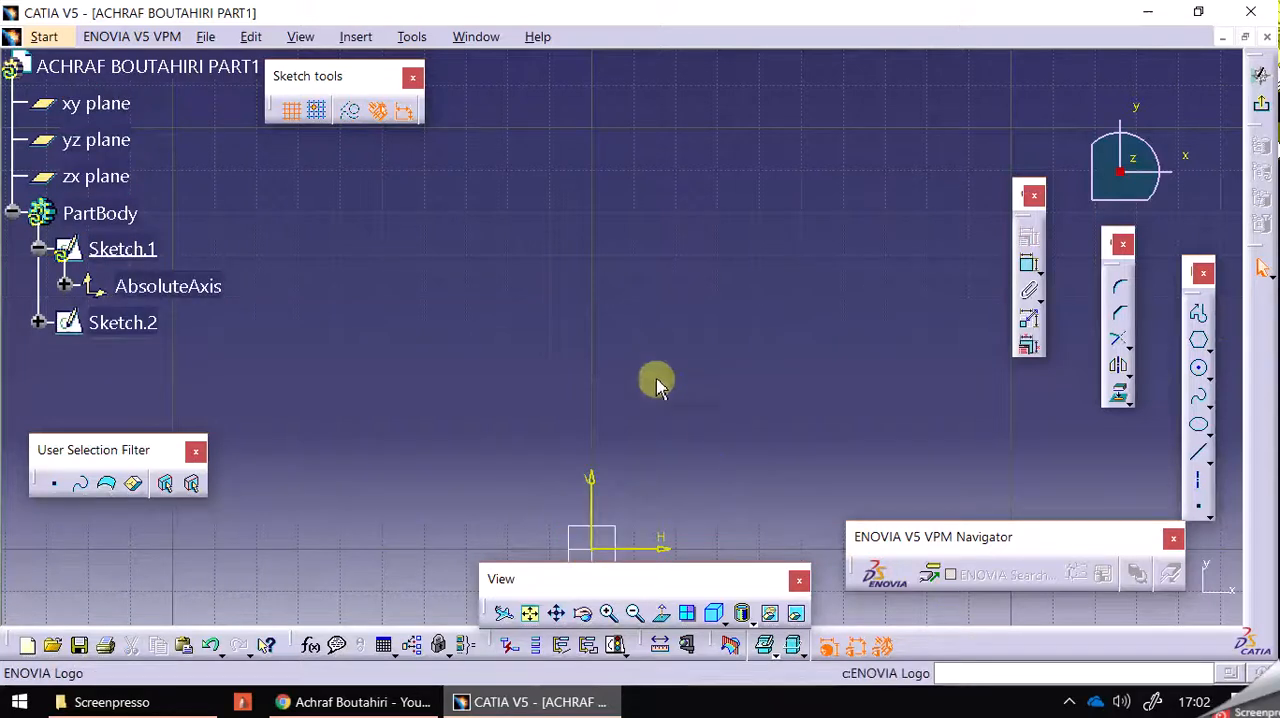
Close the current part document without saving the changes.
{"action": "right_click", "coordinate": [137, 327]}
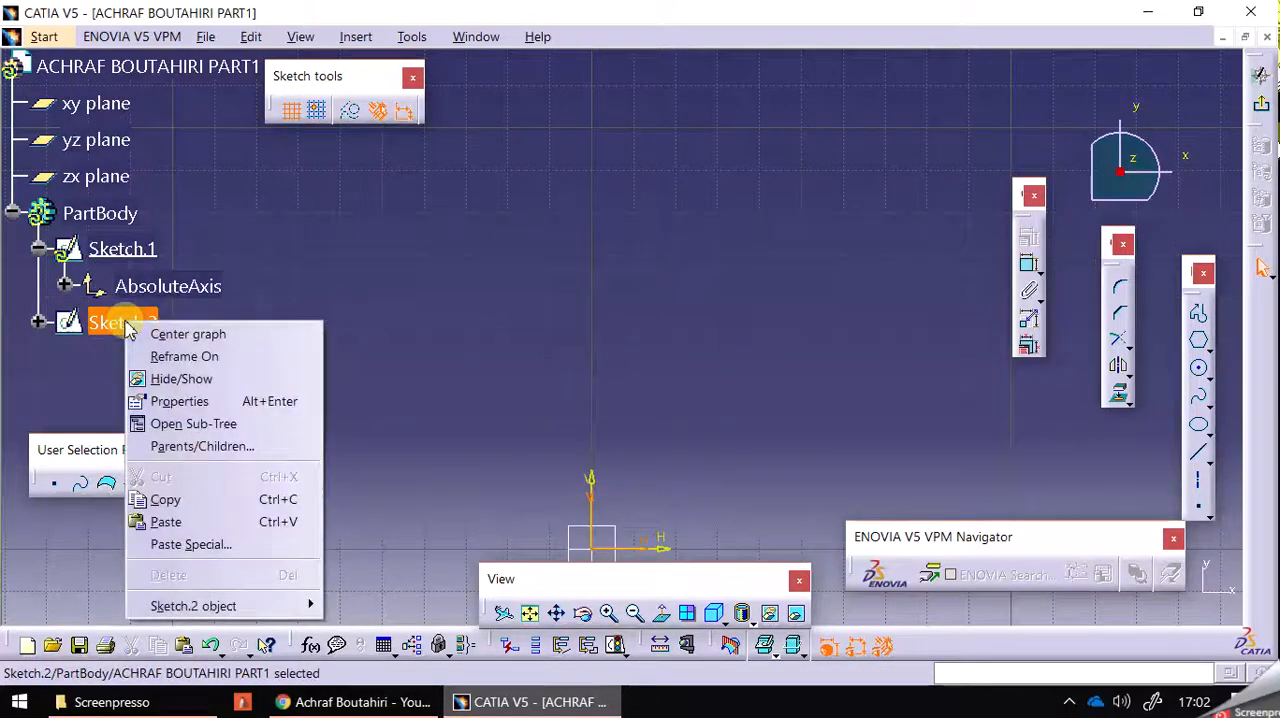
{"action": "left_click", "coordinate": [423, 397]}
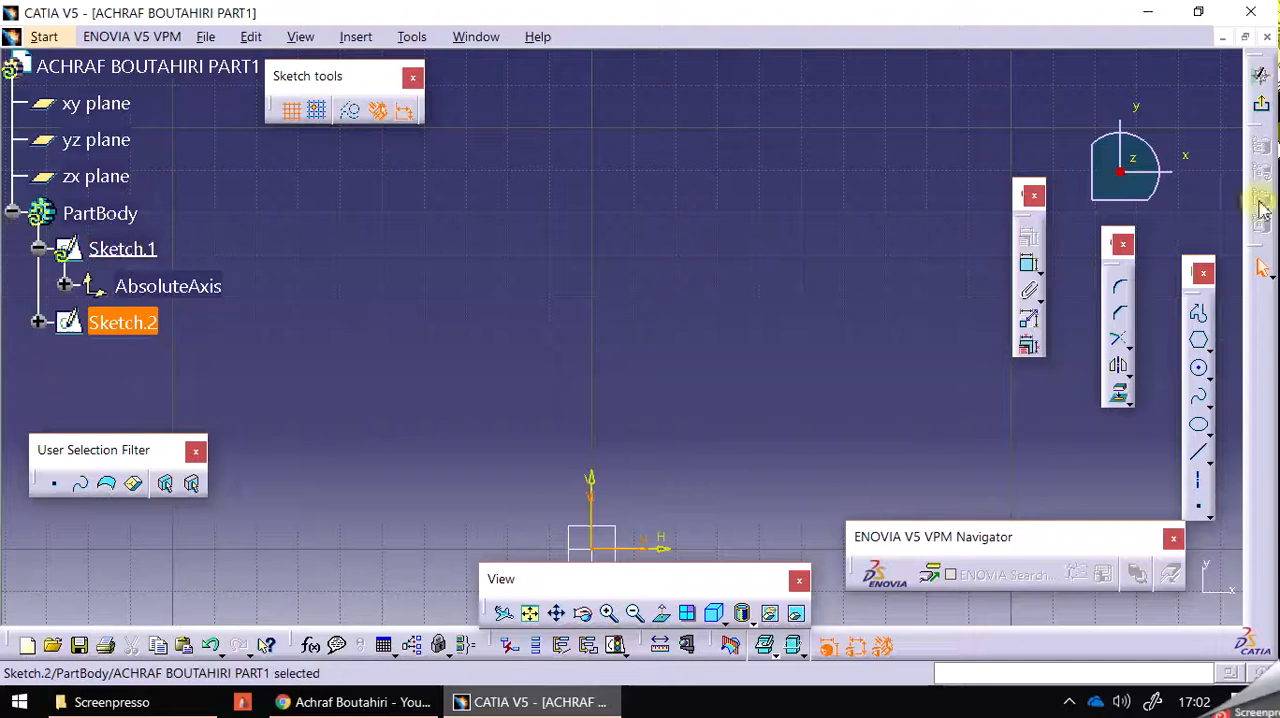
{"action": "left_click", "coordinate": [1267, 38]}
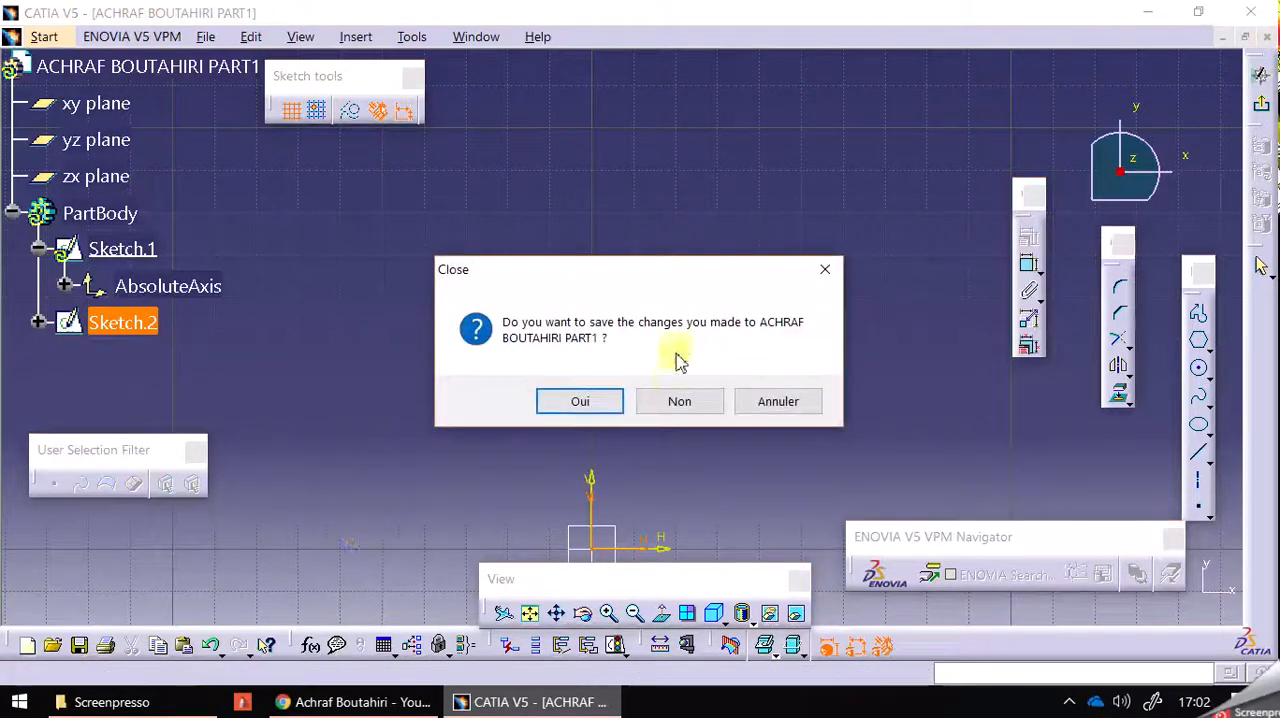
{"action": "left_click", "coordinate": [679, 401]}
Create a new part named Part1 through the Sketcher workbench, with hybrid design enabled.
{"action": "left_click", "coordinate": [22, 37]}
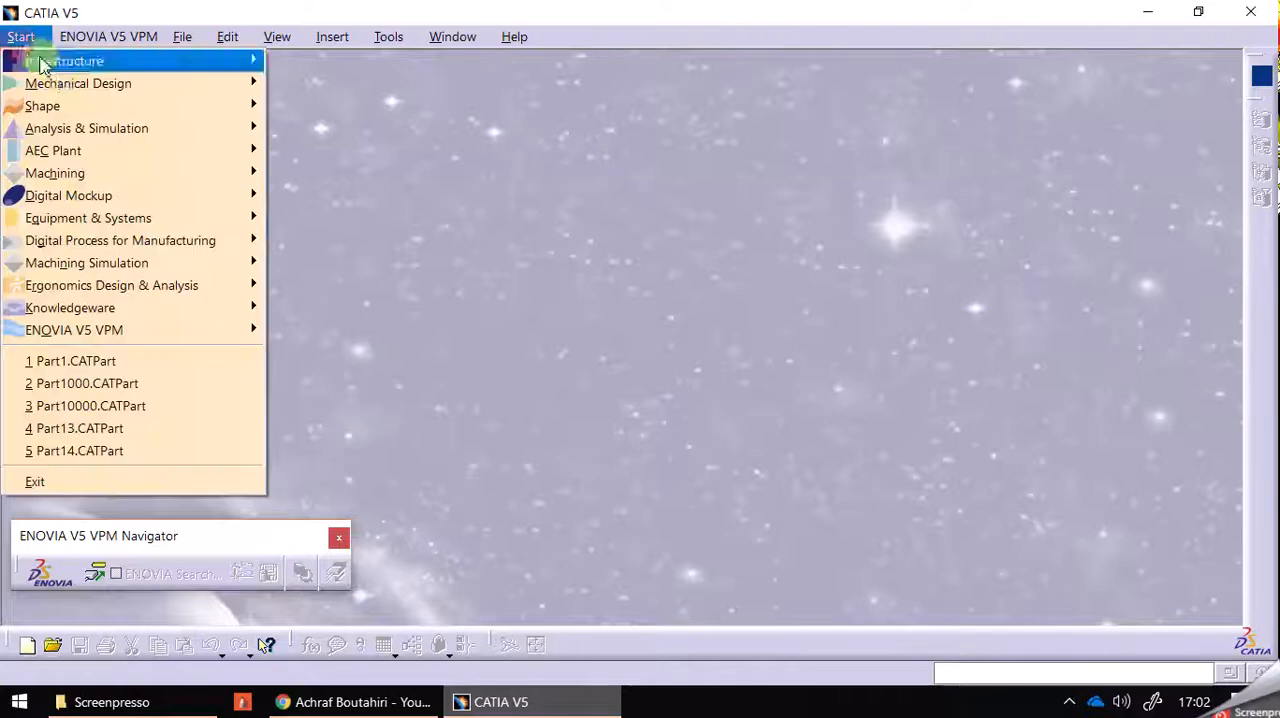
{"action": "mouse_move", "coordinate": [160, 88]}
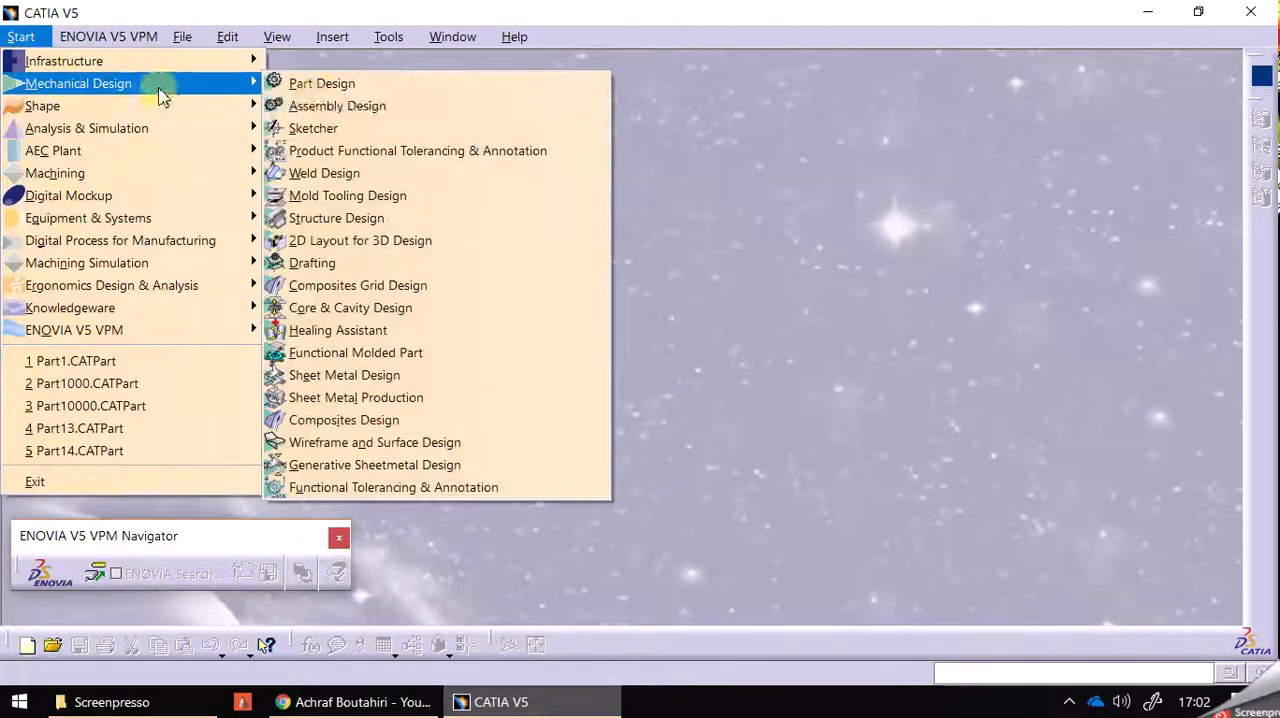
{"action": "left_click", "coordinate": [370, 128]}
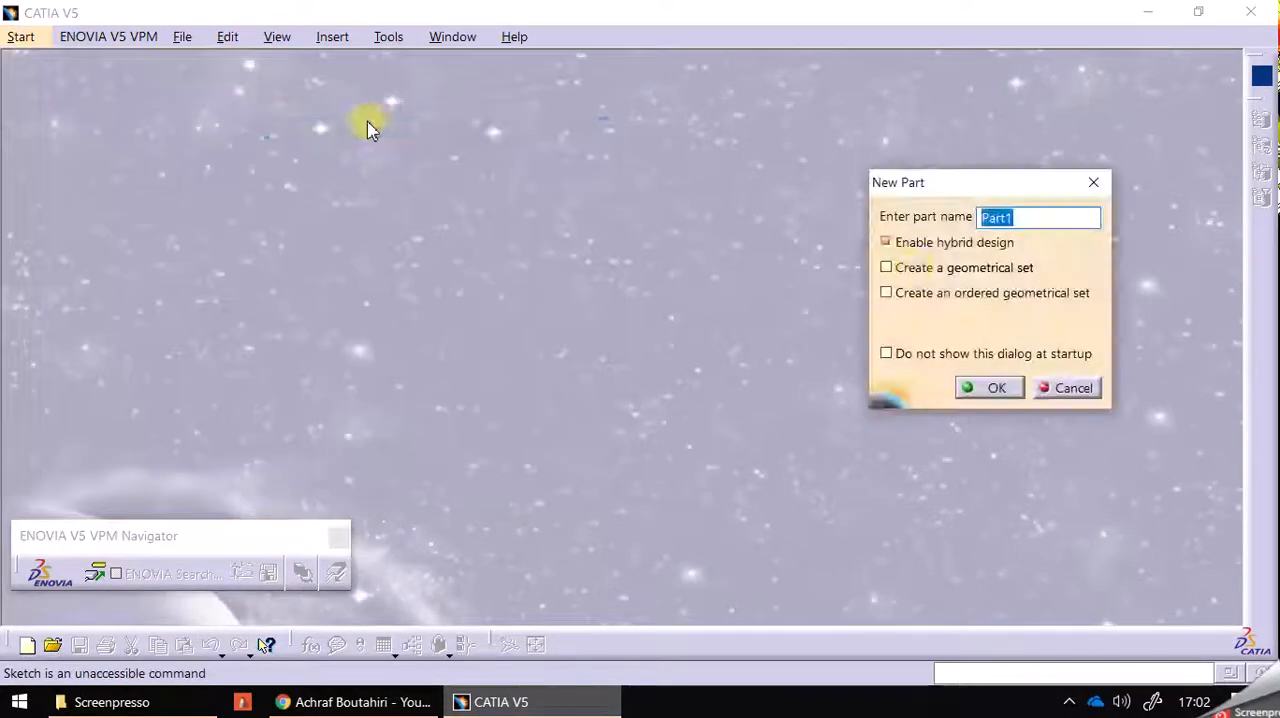
{"action": "left_click", "coordinate": [982, 390]}
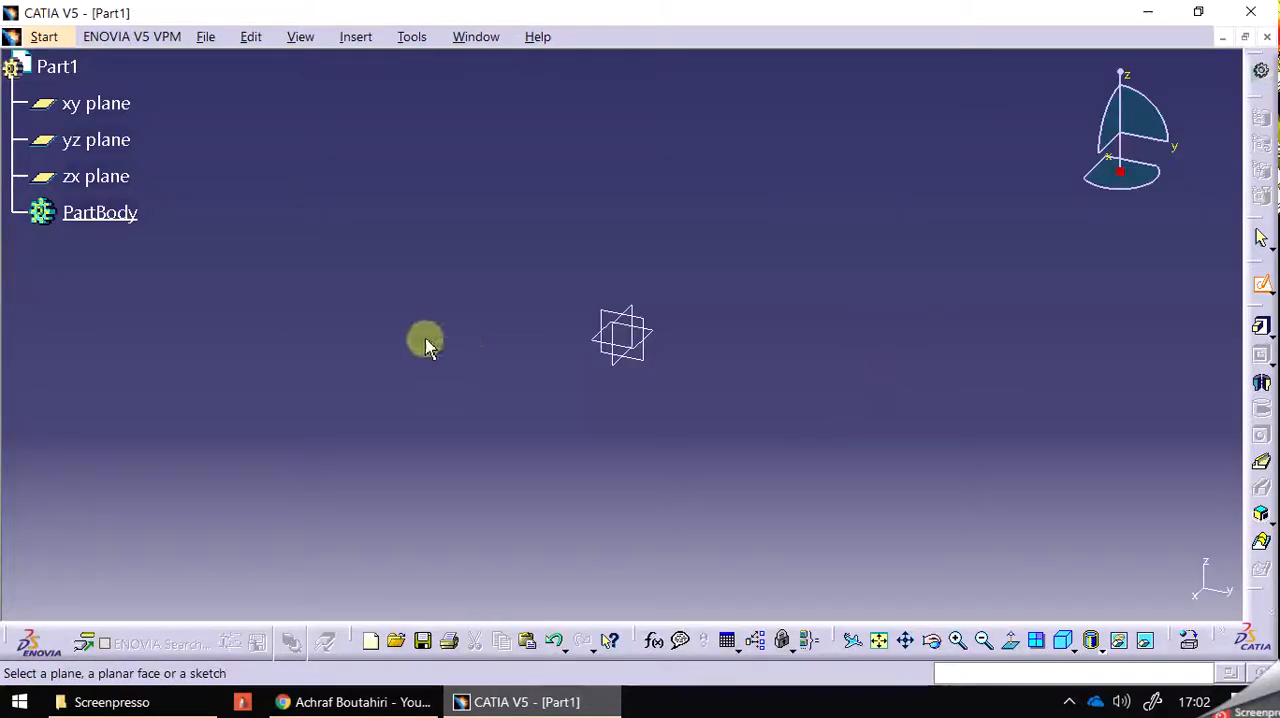
Start a new sketch on the xy plane.
{"action": "left_click", "coordinate": [118, 115]}
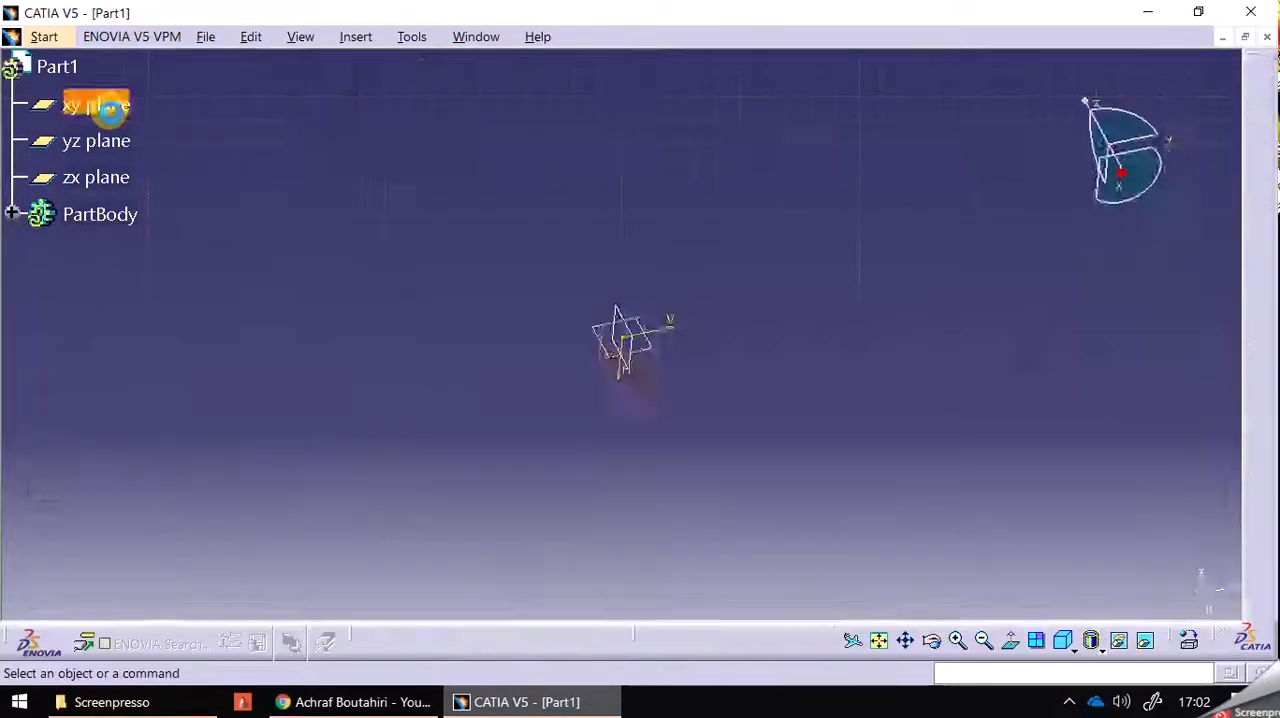
{"action": "left_click", "coordinate": [1262, 285]}
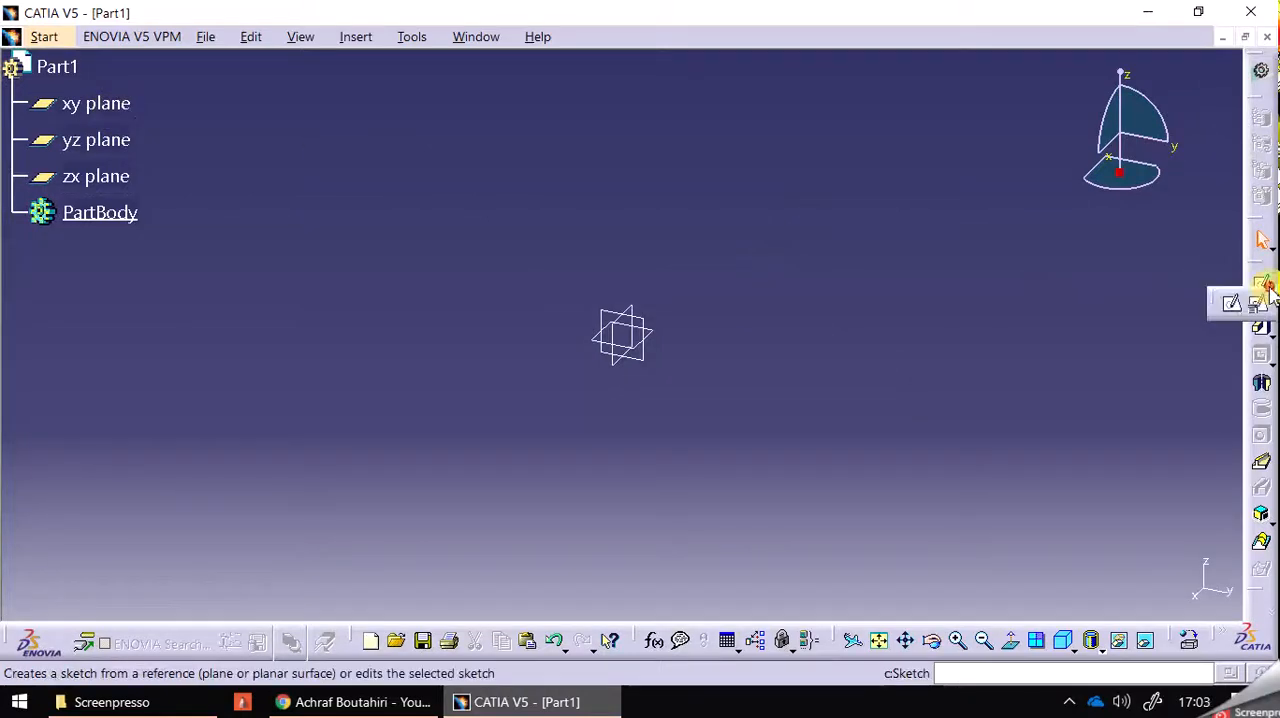
{"action": "left_click", "coordinate": [1233, 308]}
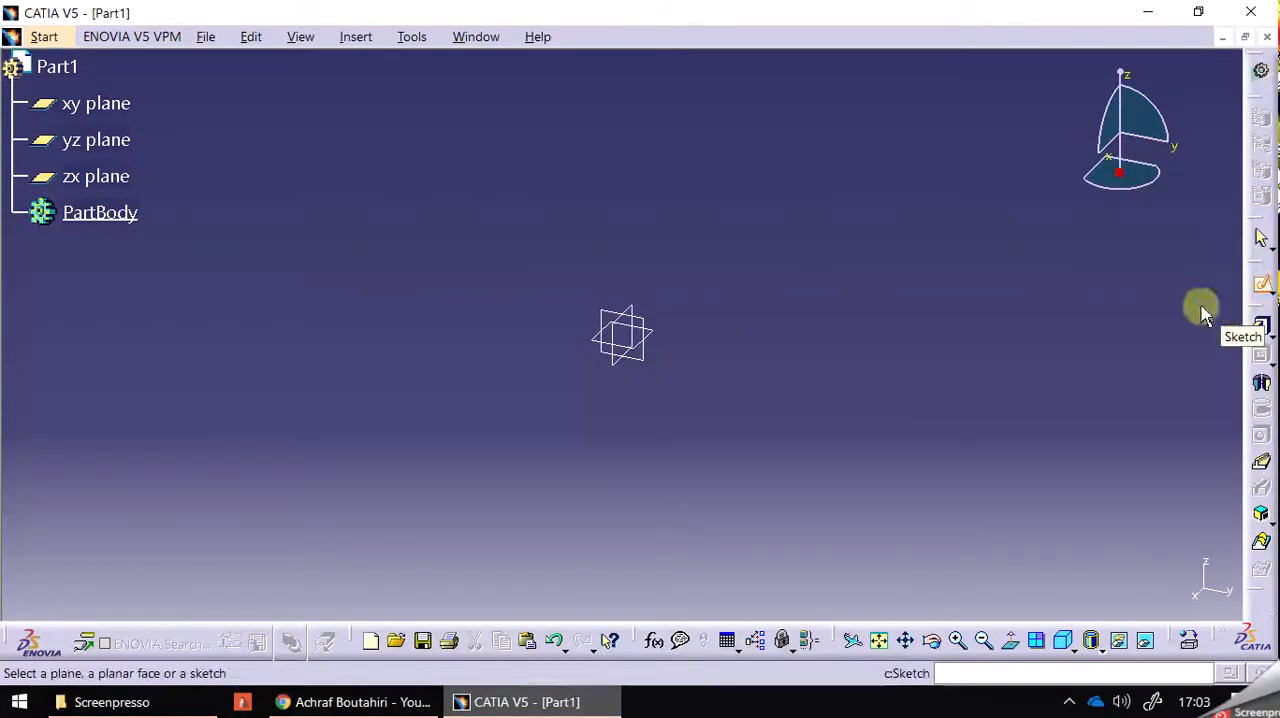
{"action": "left_click", "coordinate": [78, 110]}
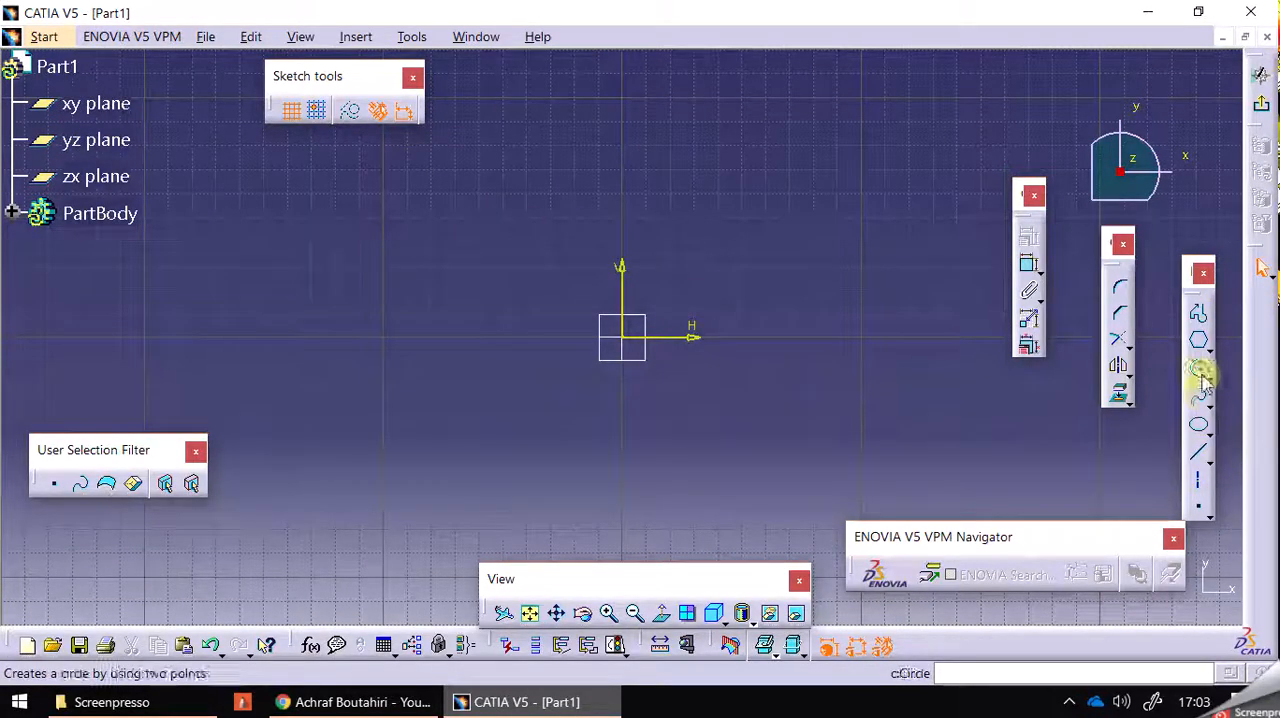
Sketch a connected Profile beside the origin: a near-vertical side about 59 mm, horizontal base, vertical side about 62 mm, top edge and inner vertical edge.
{"action": "left_click", "coordinate": [1200, 318]}
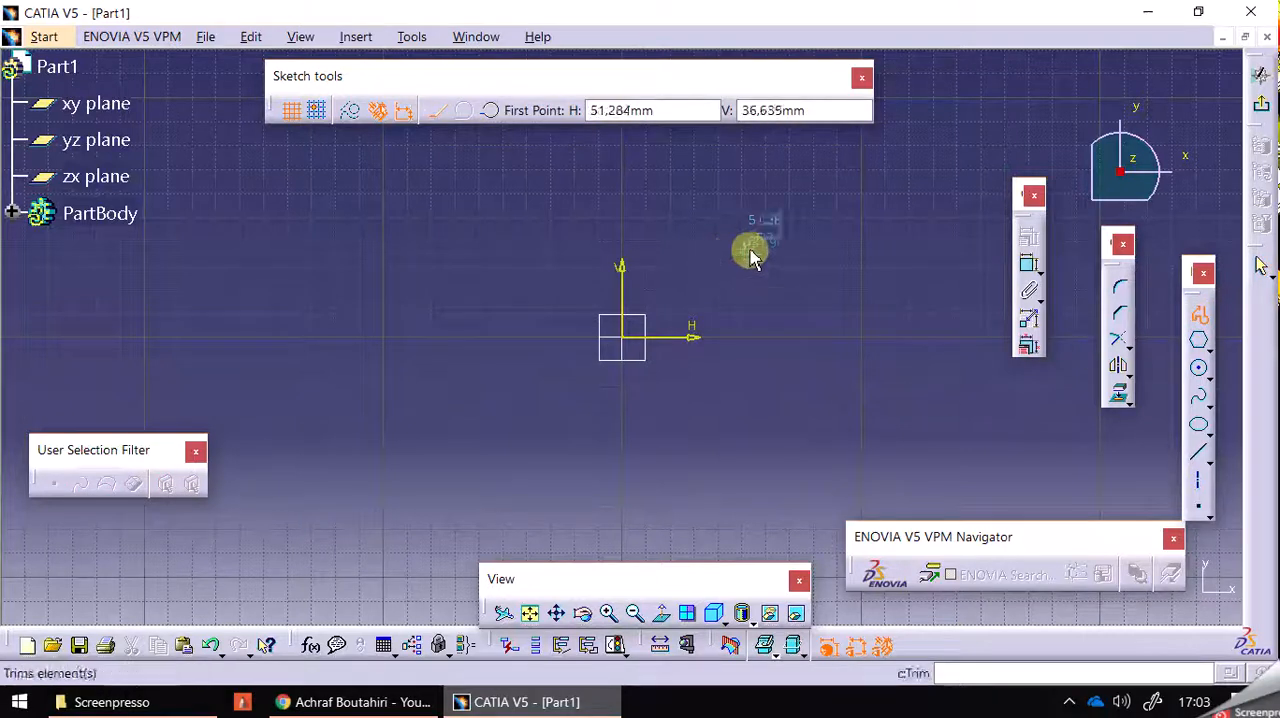
{"action": "left_click", "coordinate": [757, 247]}
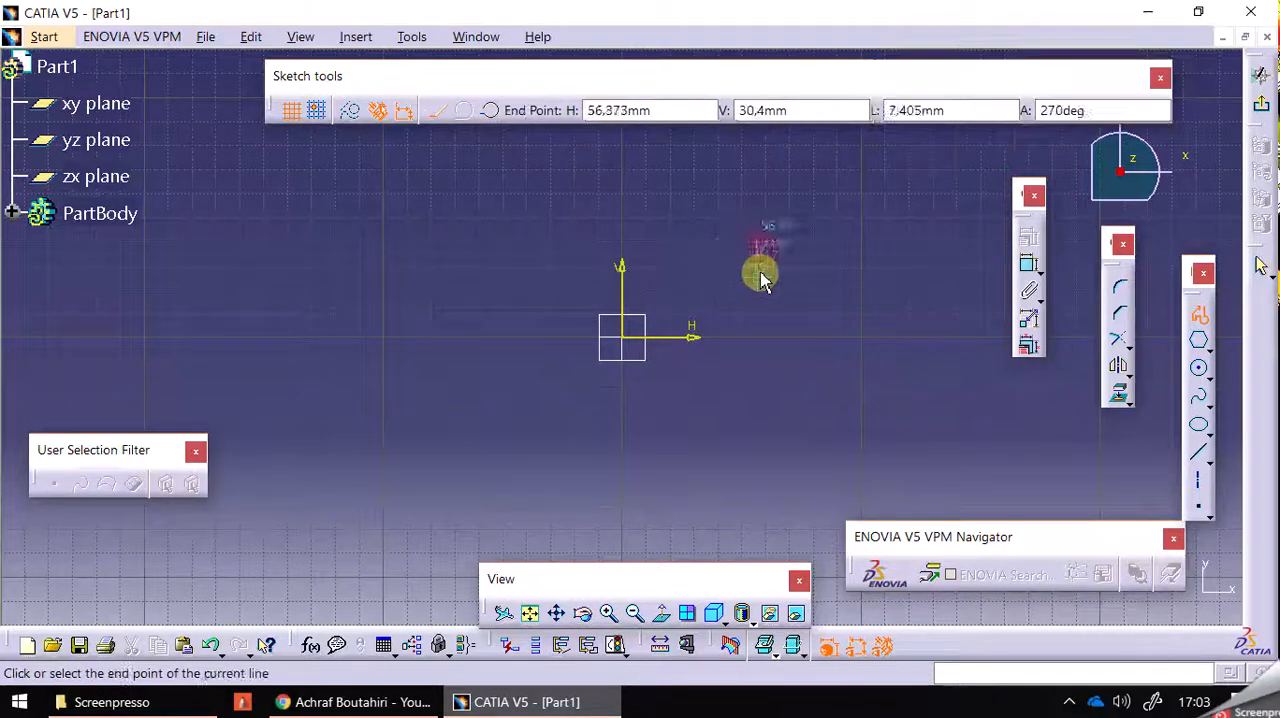
{"action": "left_click", "coordinate": [762, 392]}
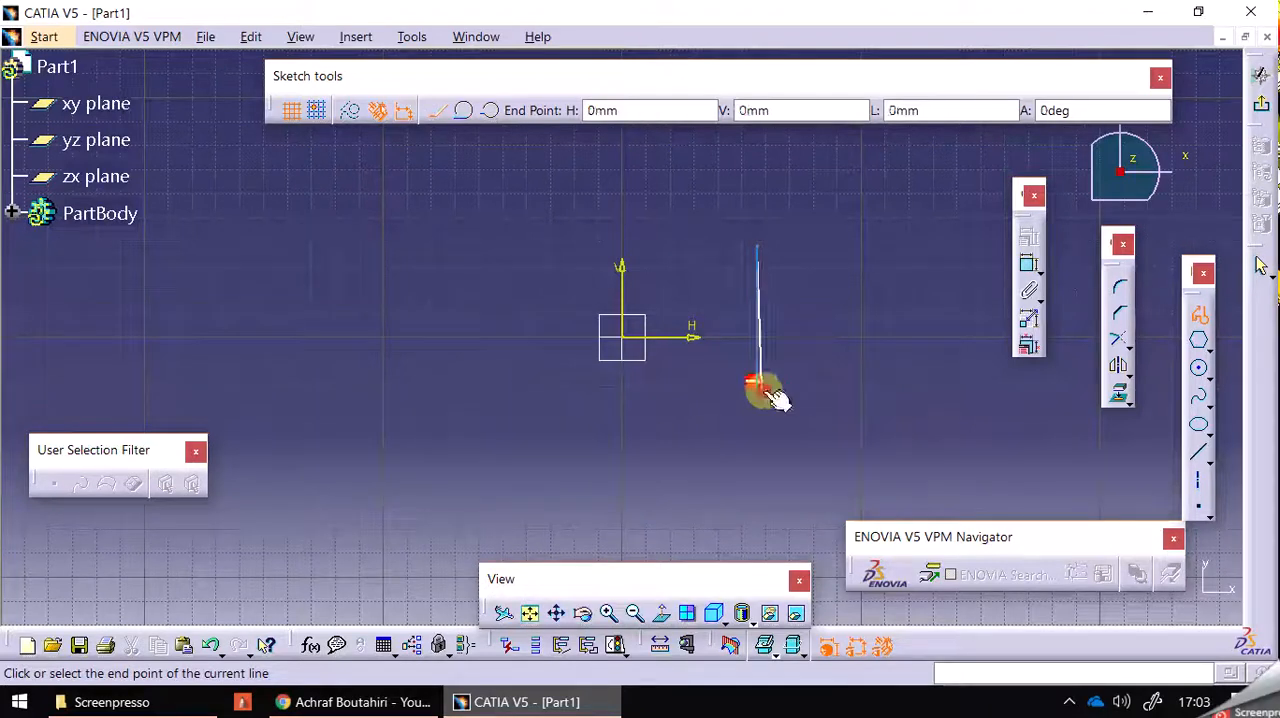
{"action": "left_click", "coordinate": [927, 391]}
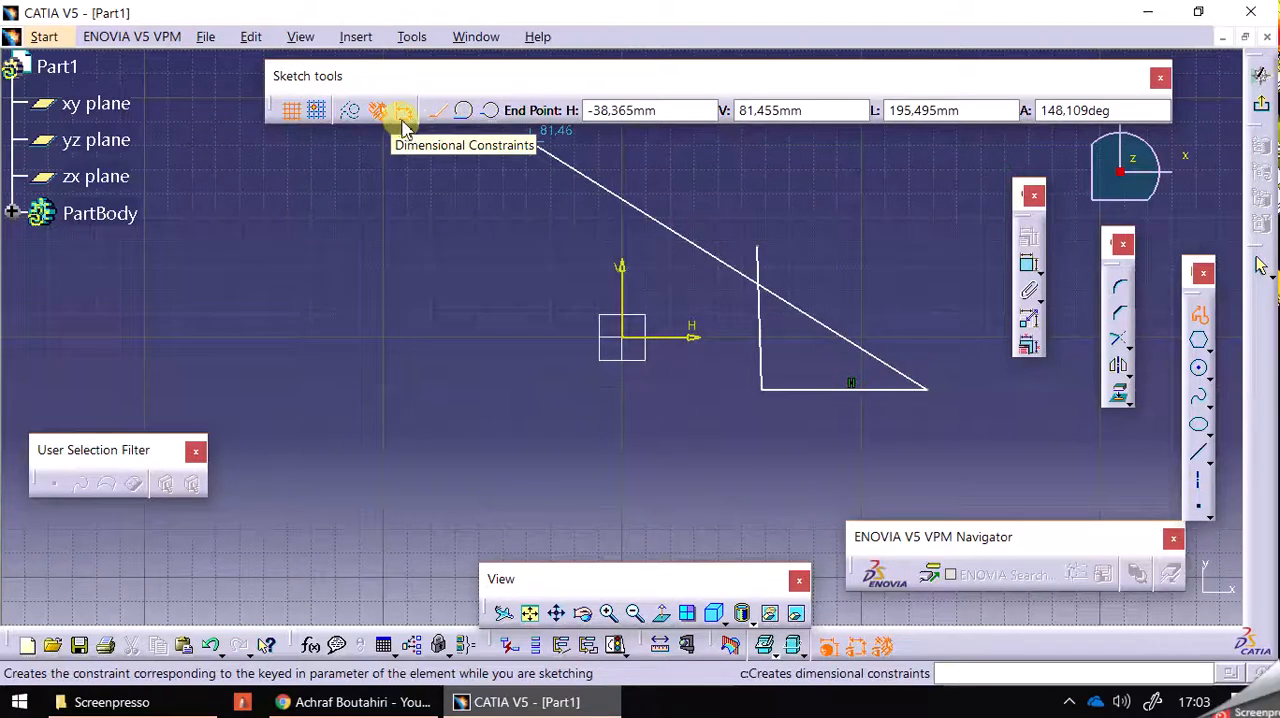
{"action": "left_click", "coordinate": [929, 243]}
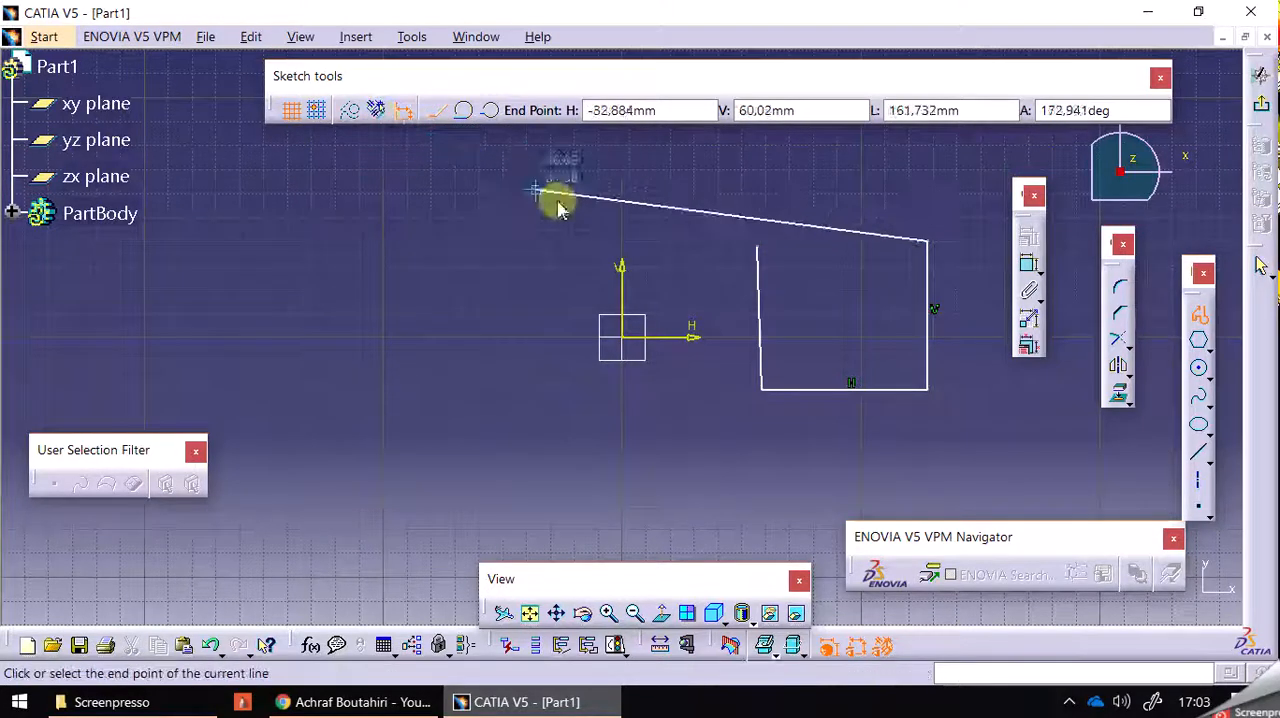
{"action": "left_click", "coordinate": [794, 244]}
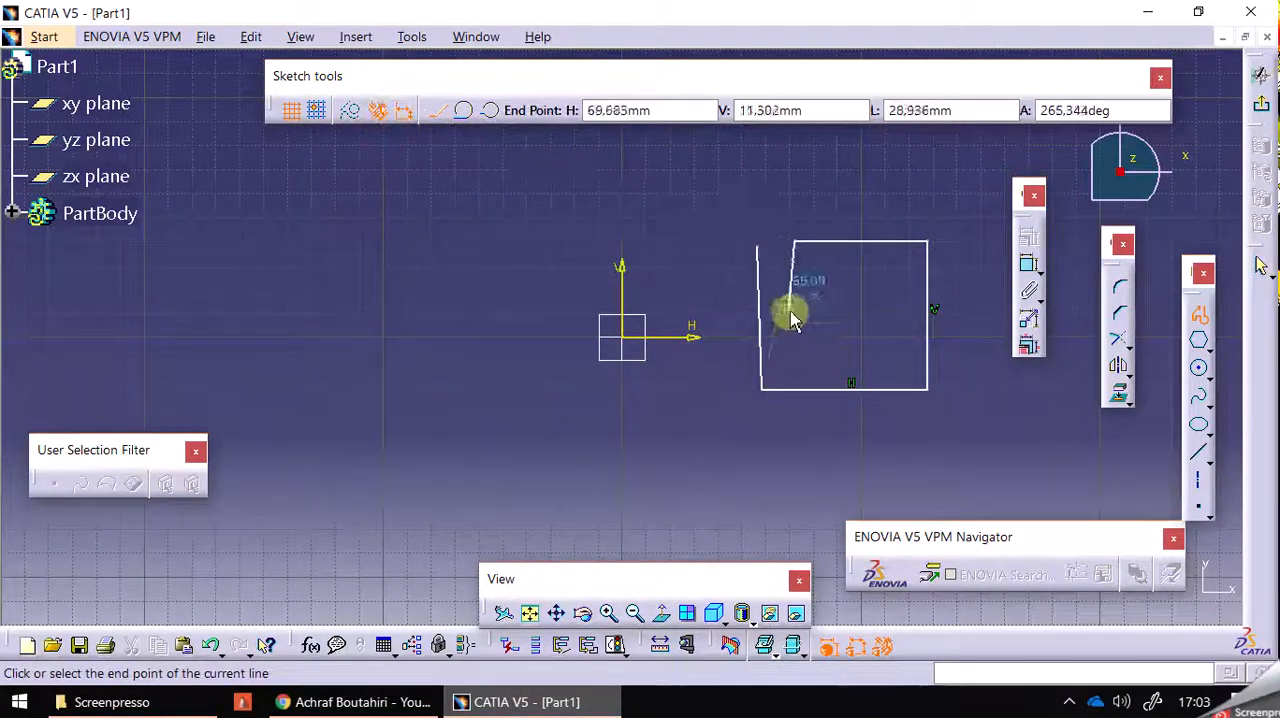
{"action": "left_click", "coordinate": [795, 346]}
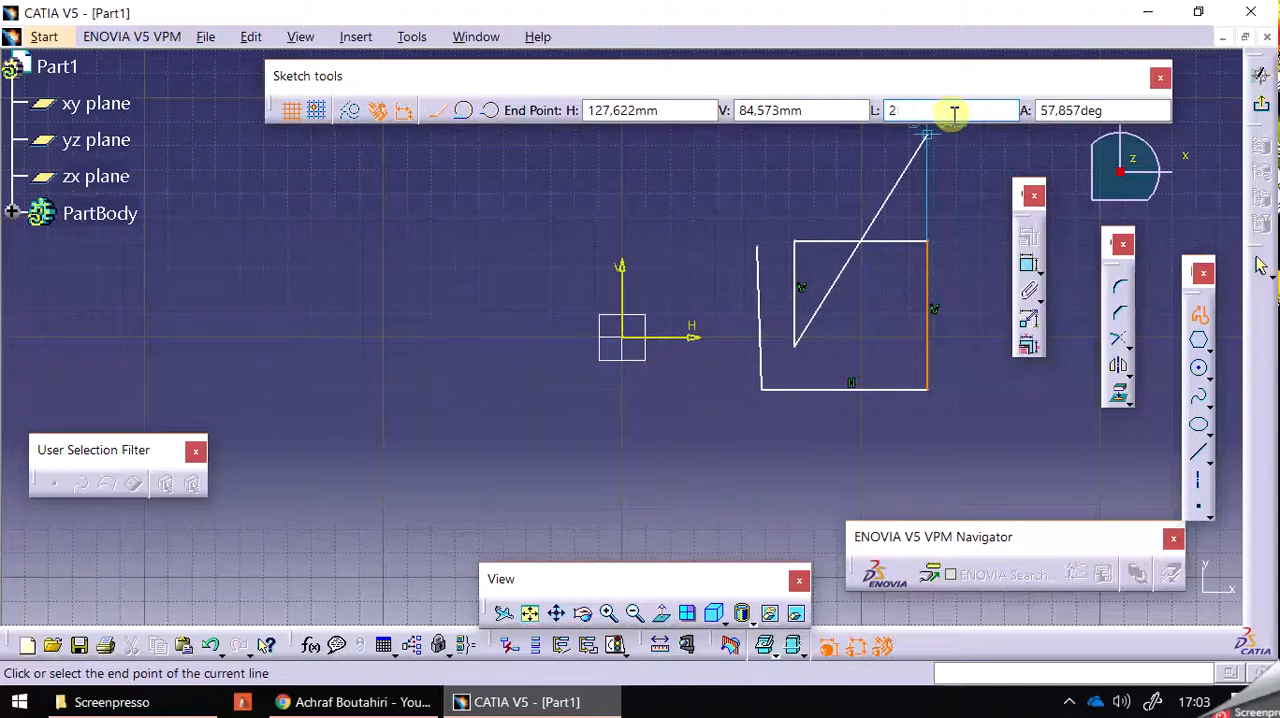
Continue the profile with a 20 mm horizontal segment and a 30 mm vertical segment, turning automatic dimensional constraints off for the vertical one.
{"action": "key", "text": "Return"}
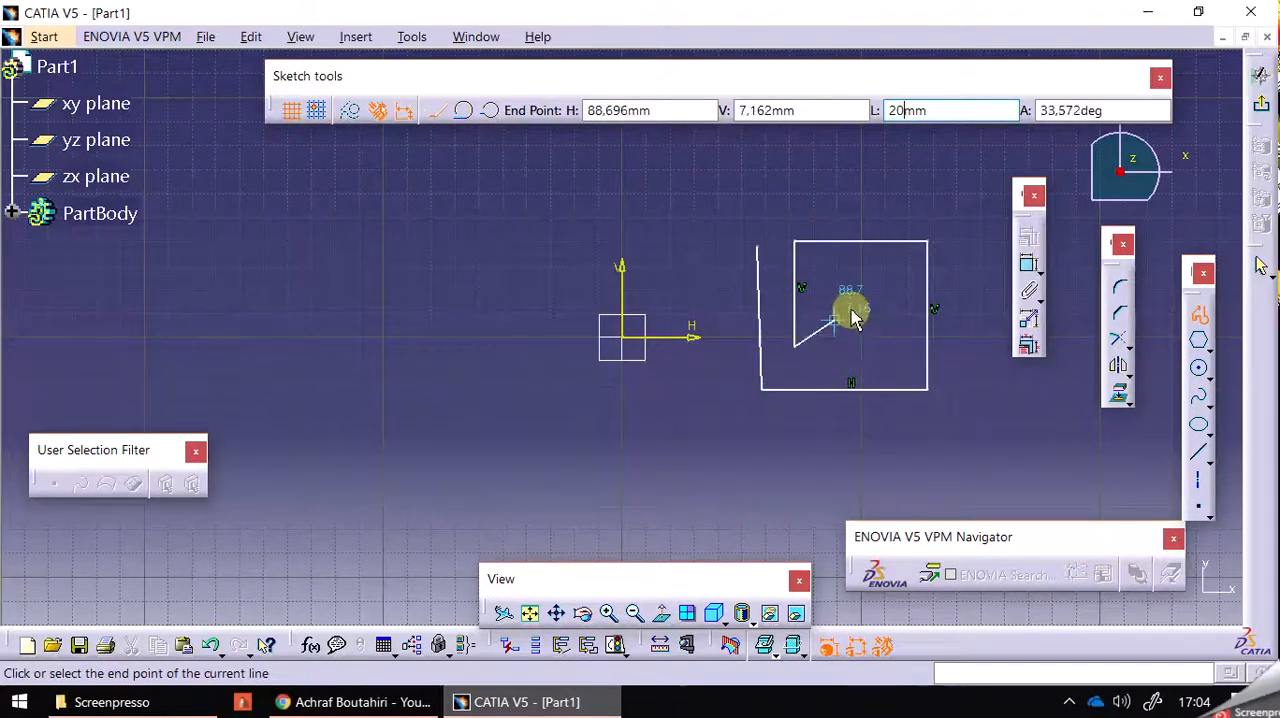
{"action": "left_click", "coordinate": [846, 350]}
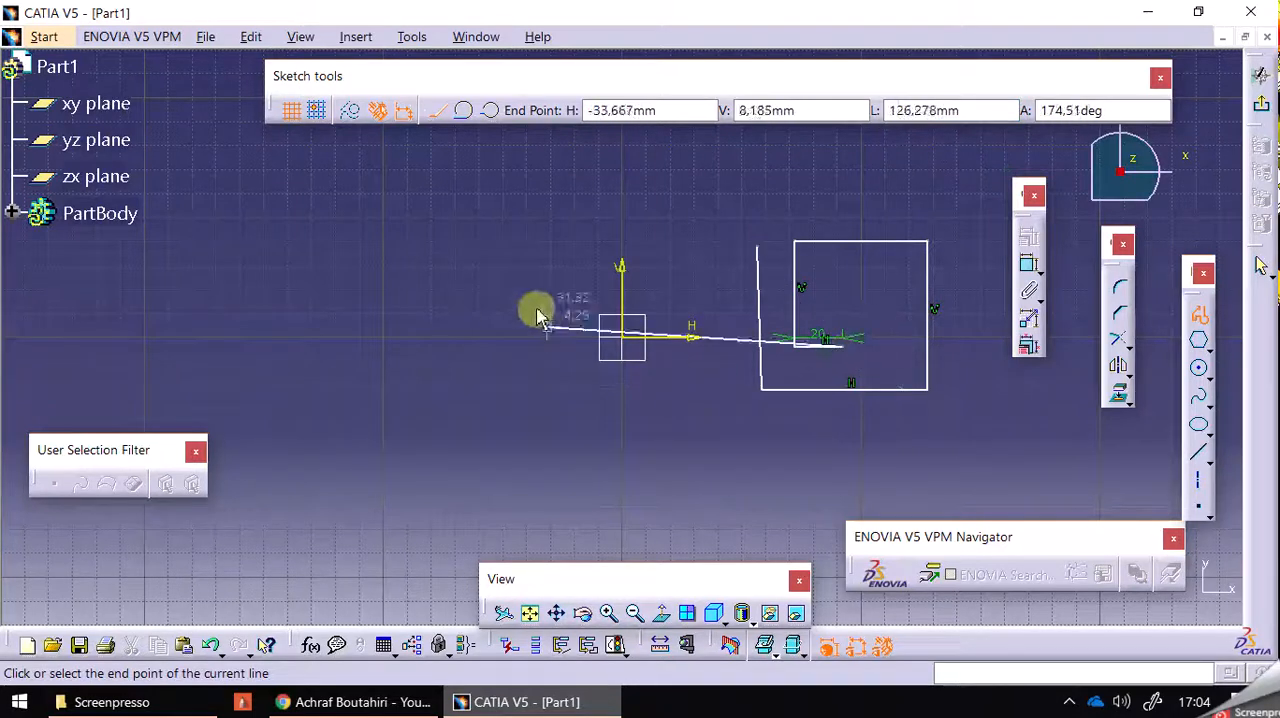
{"action": "left_click", "coordinate": [401, 113]}
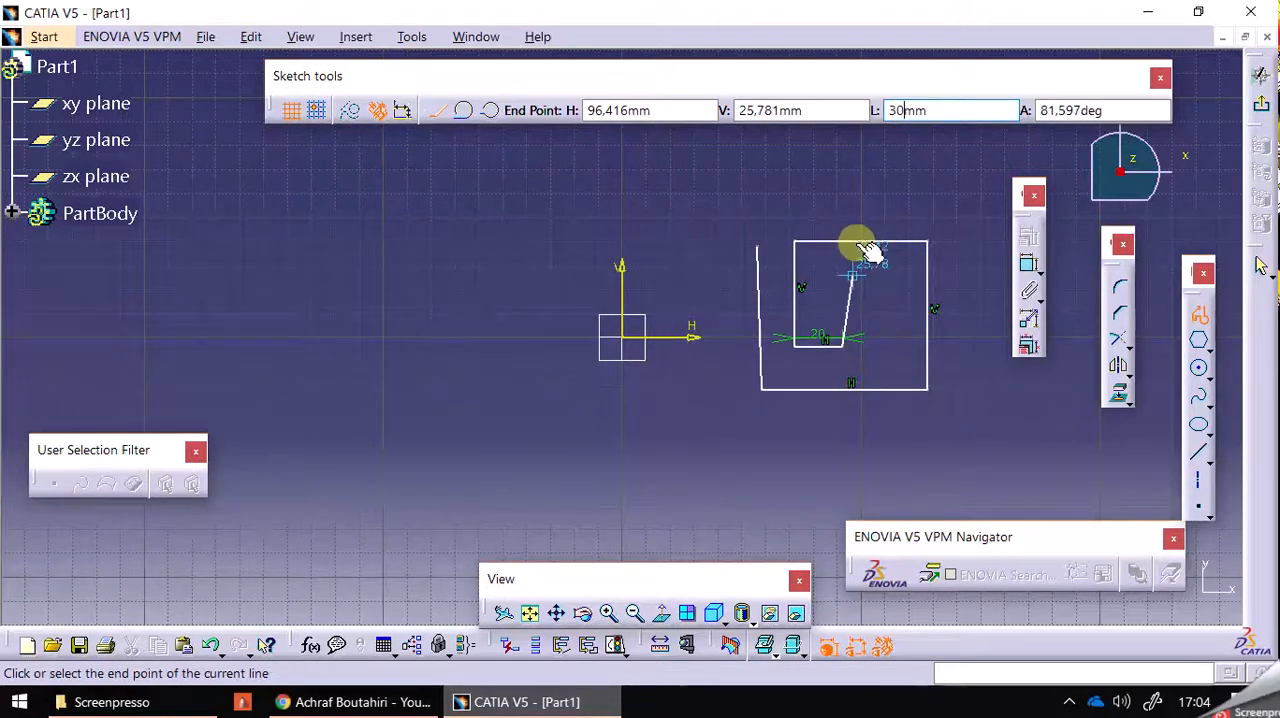
{"action": "left_click", "coordinate": [843, 283]}
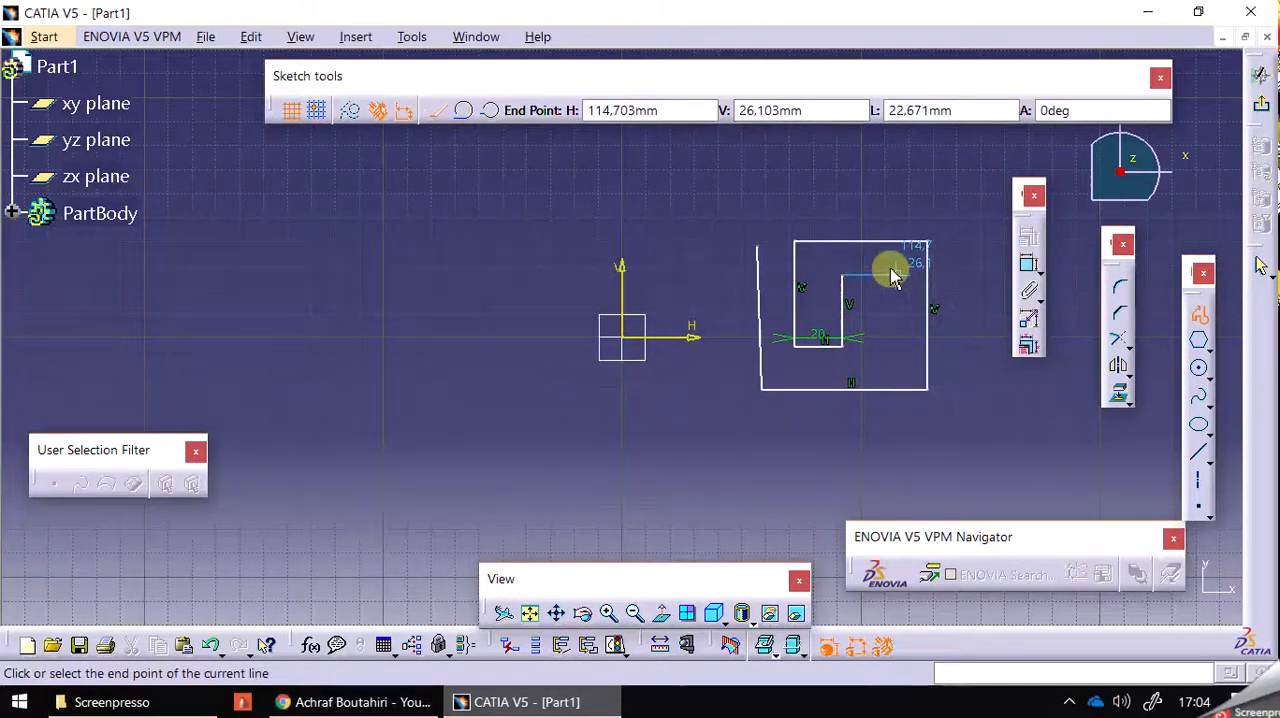
End the profile at the inner vertical segment without adding another line.
{"action": "left_click", "coordinate": [1199, 315]}
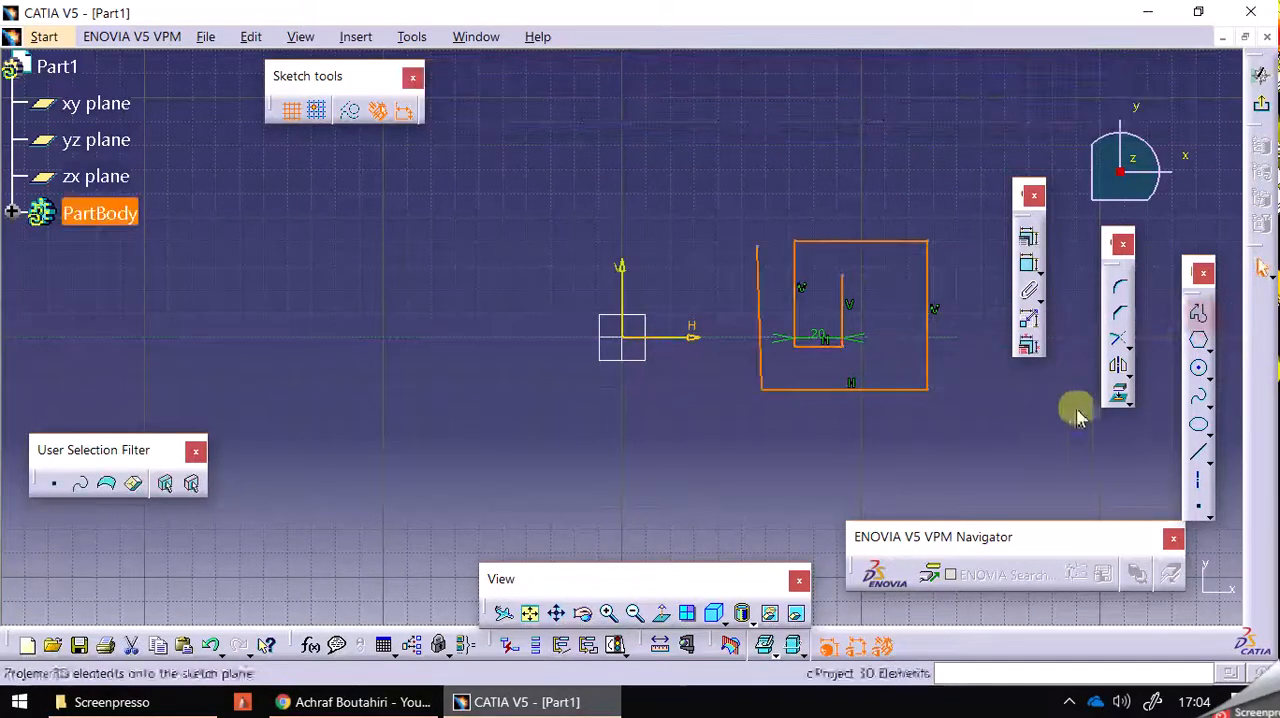
{"action": "left_click", "coordinate": [734, 394]}
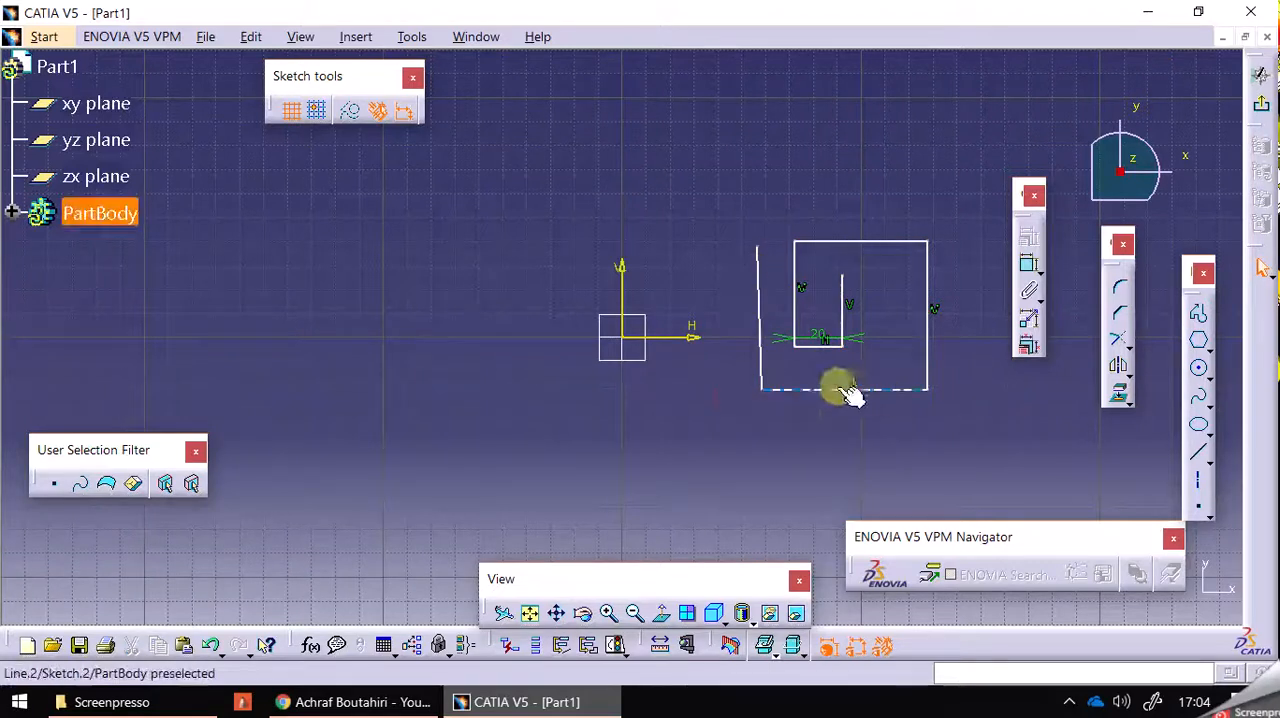
{"action": "middle_click_drag", "start_coordinate": [765, 186], "coordinate": [722, 193]}
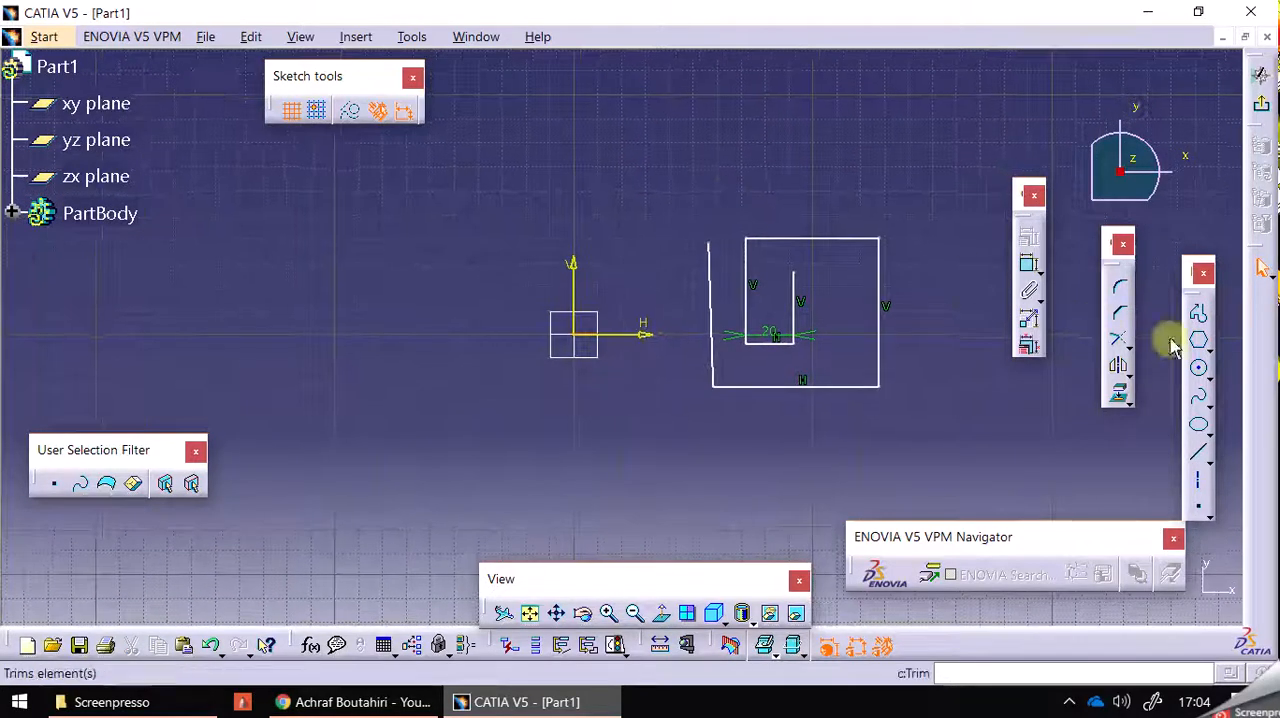
Sketch a hexagon with a 30 mm dimension below and to the left of the sketch origin.
{"action": "left_click", "coordinate": [1200, 343]}
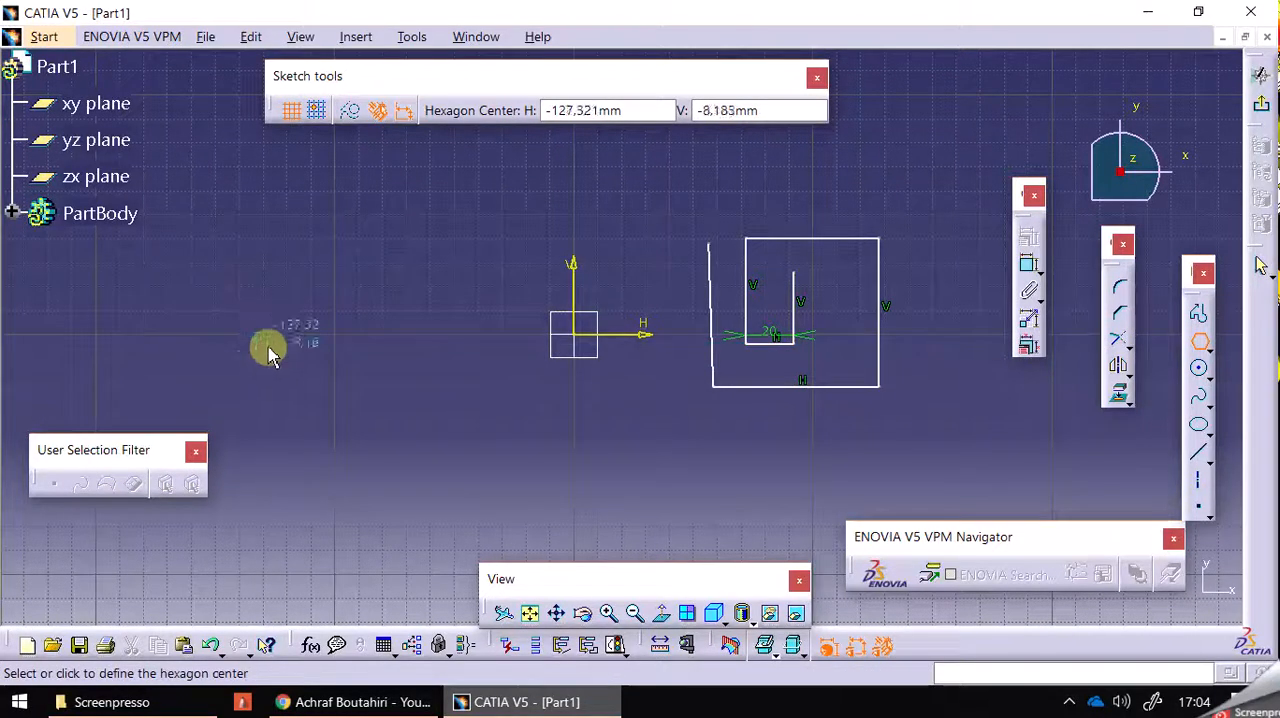
{"action": "left_click", "coordinate": [351, 476]}
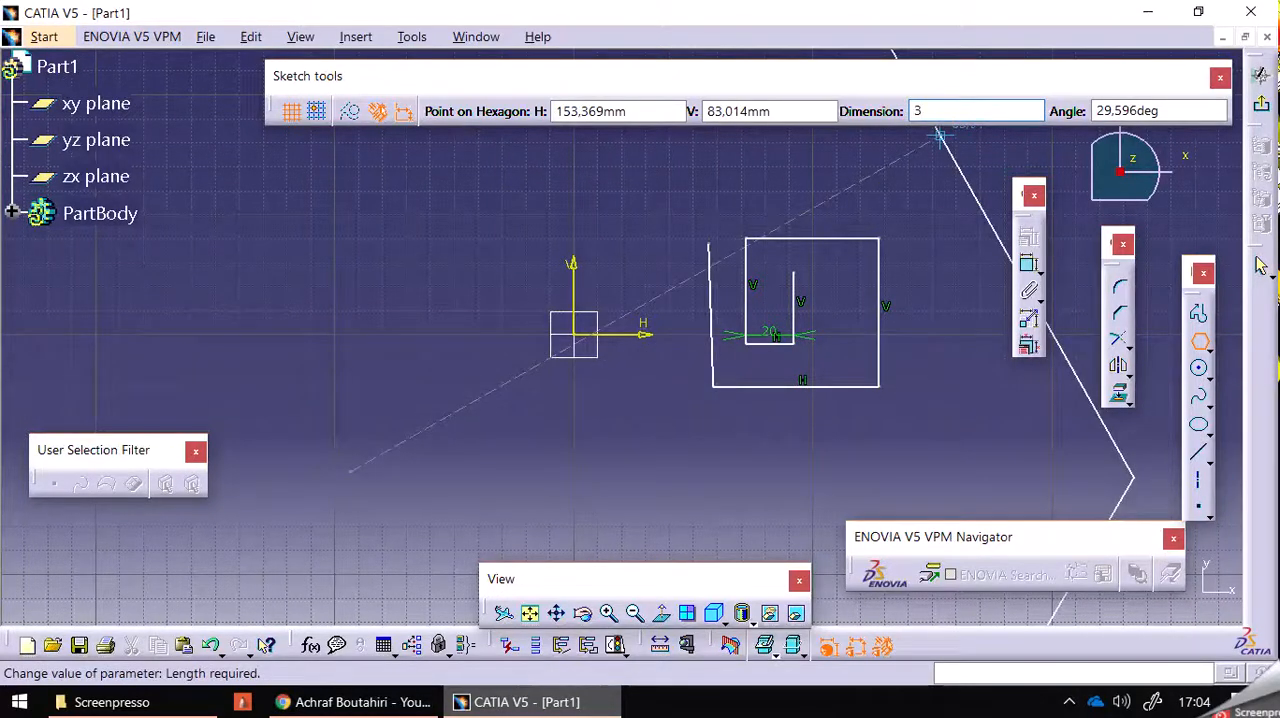
{"action": "key", "text": "Return"}
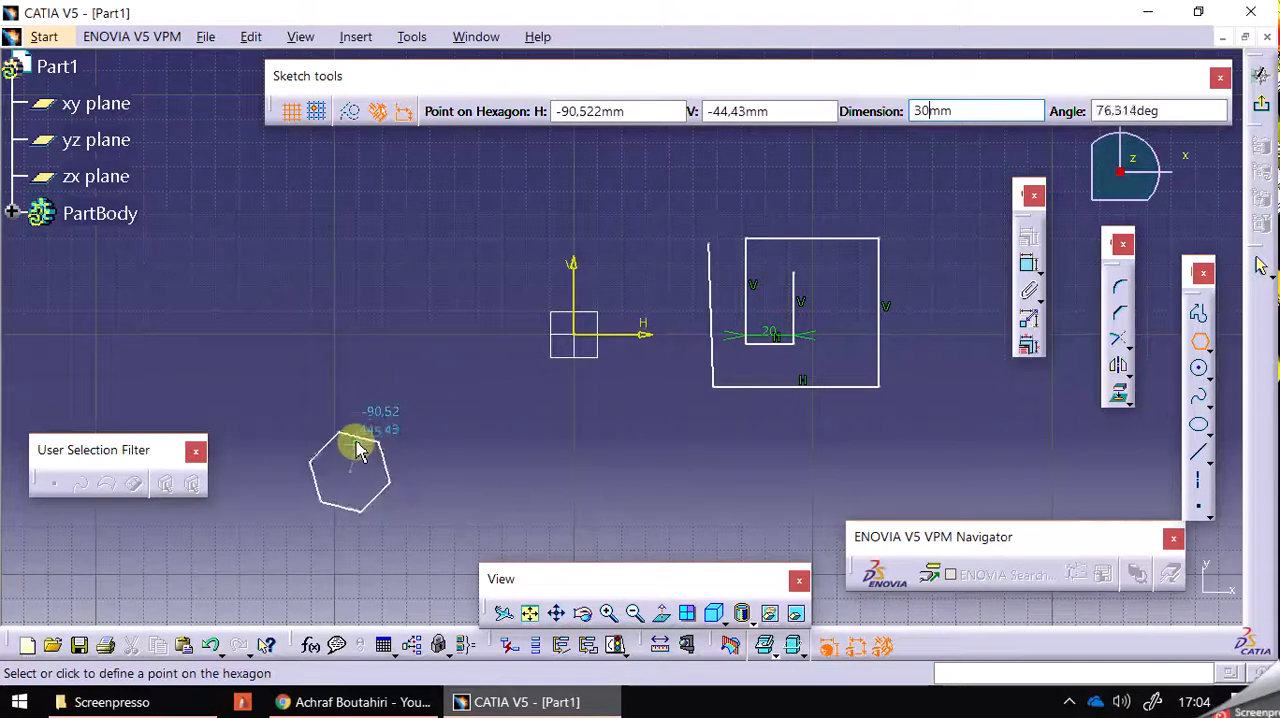
{"action": "left_click", "coordinate": [350, 447]}
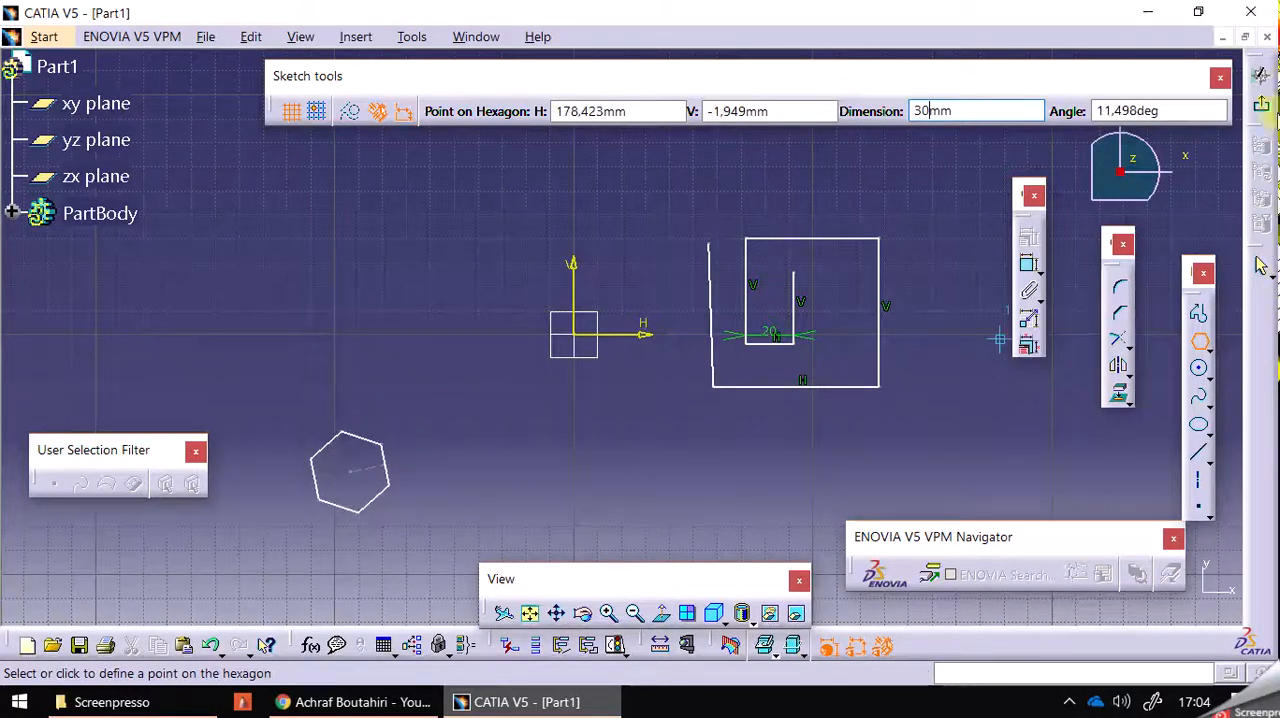
{"action": "left_click", "coordinate": [418, 463]}
{"action": "left_click", "coordinate": [450, 488]}
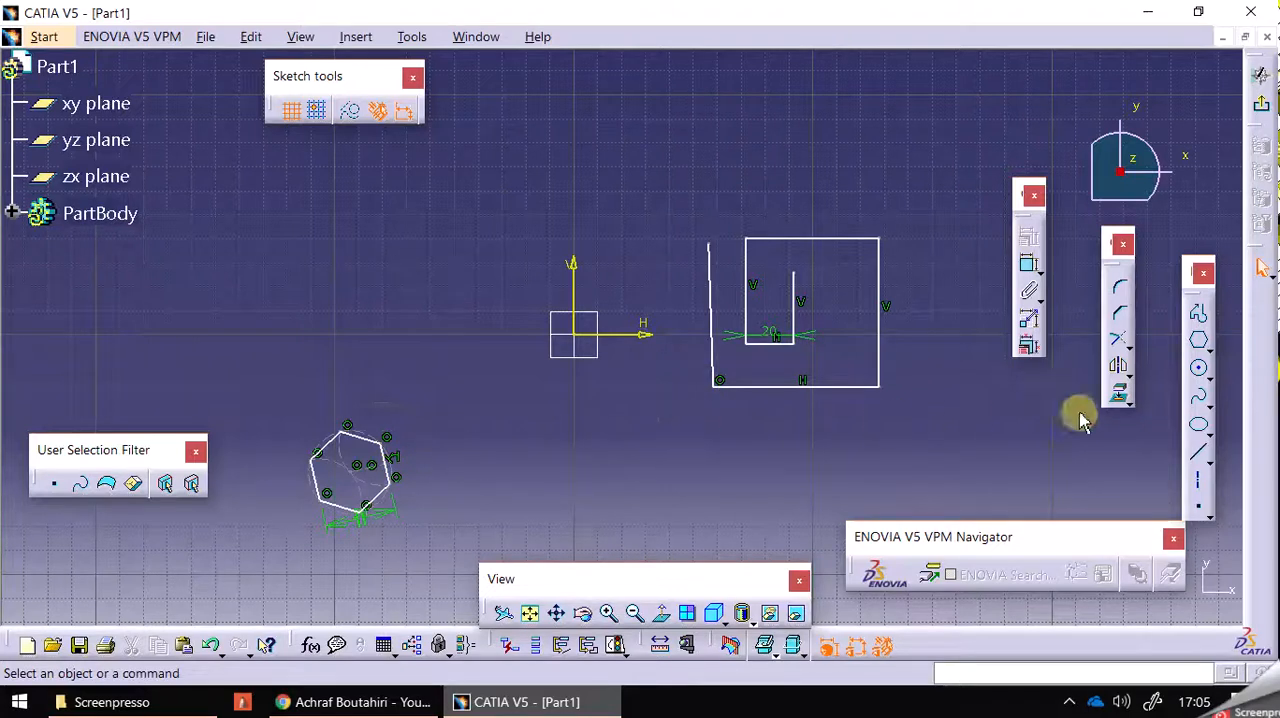
Sketch a circle of radius 50 mm and move its centre to about 67 mm left of and 38 mm above the origin.
{"action": "left_click", "coordinate": [1197, 368]}
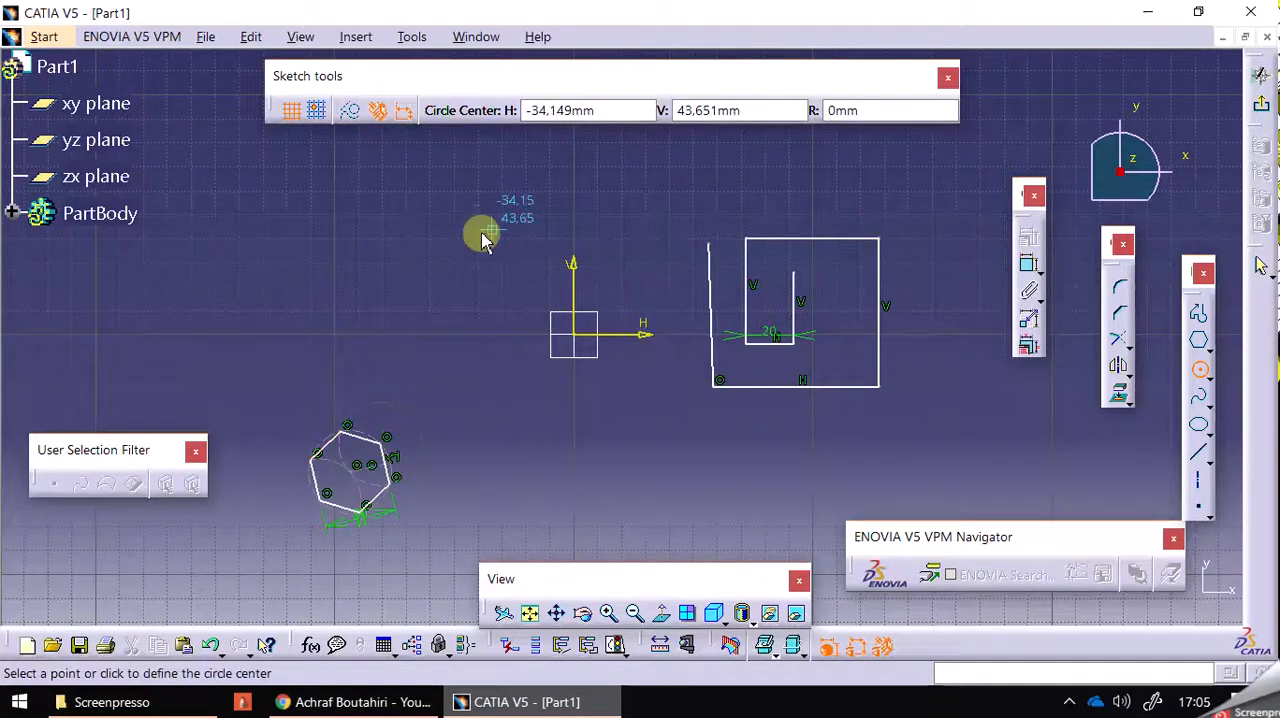
{"action": "left_click", "coordinate": [480, 180]}
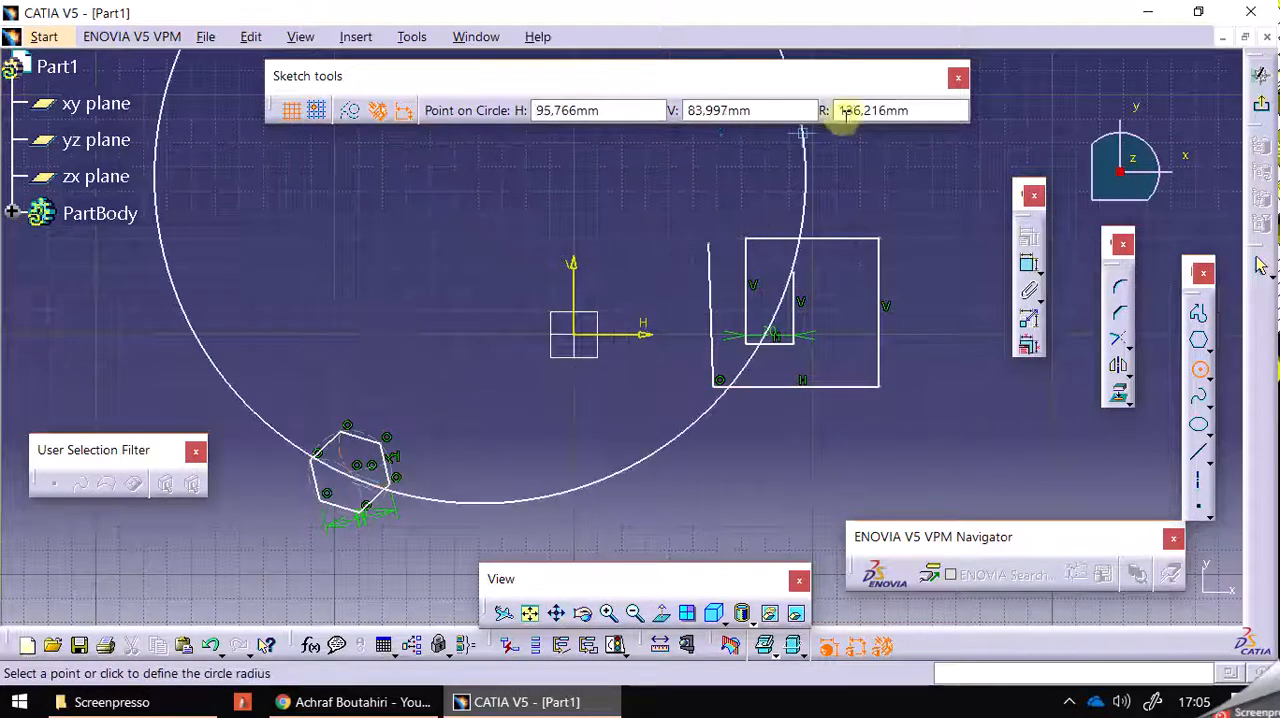
{"action": "type", "text": "50"}
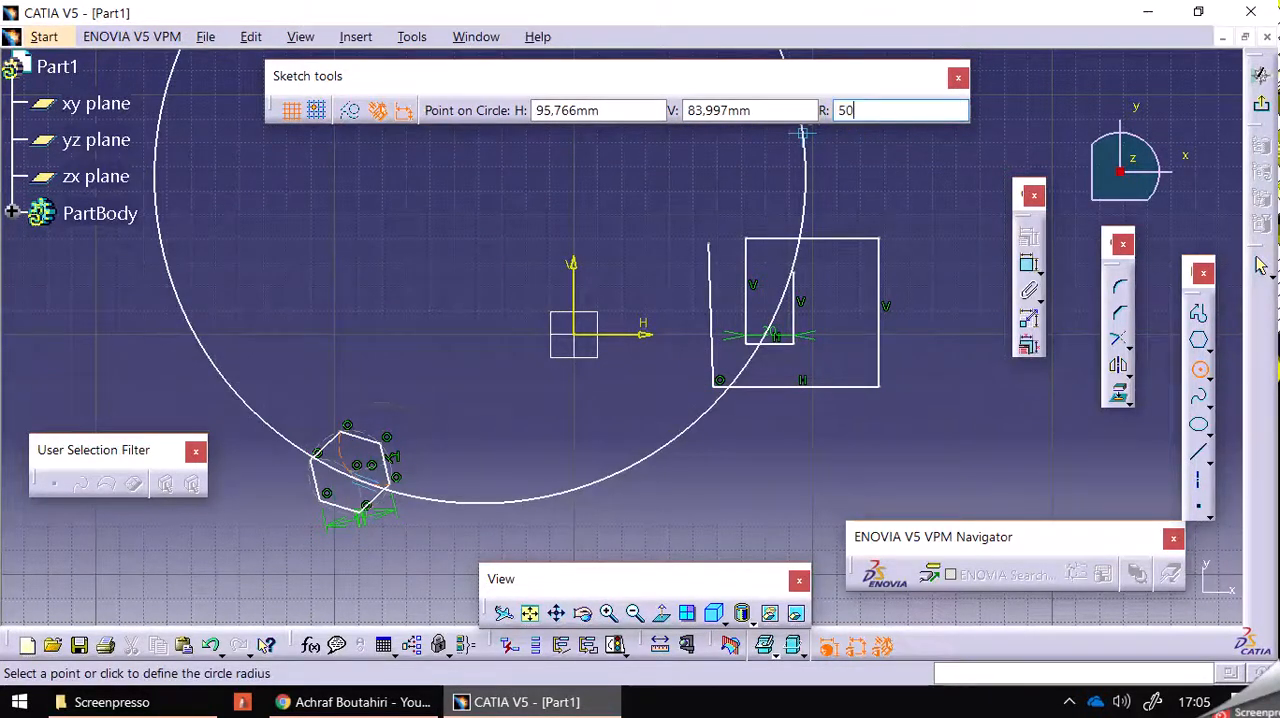
{"action": "key", "text": "Return"}
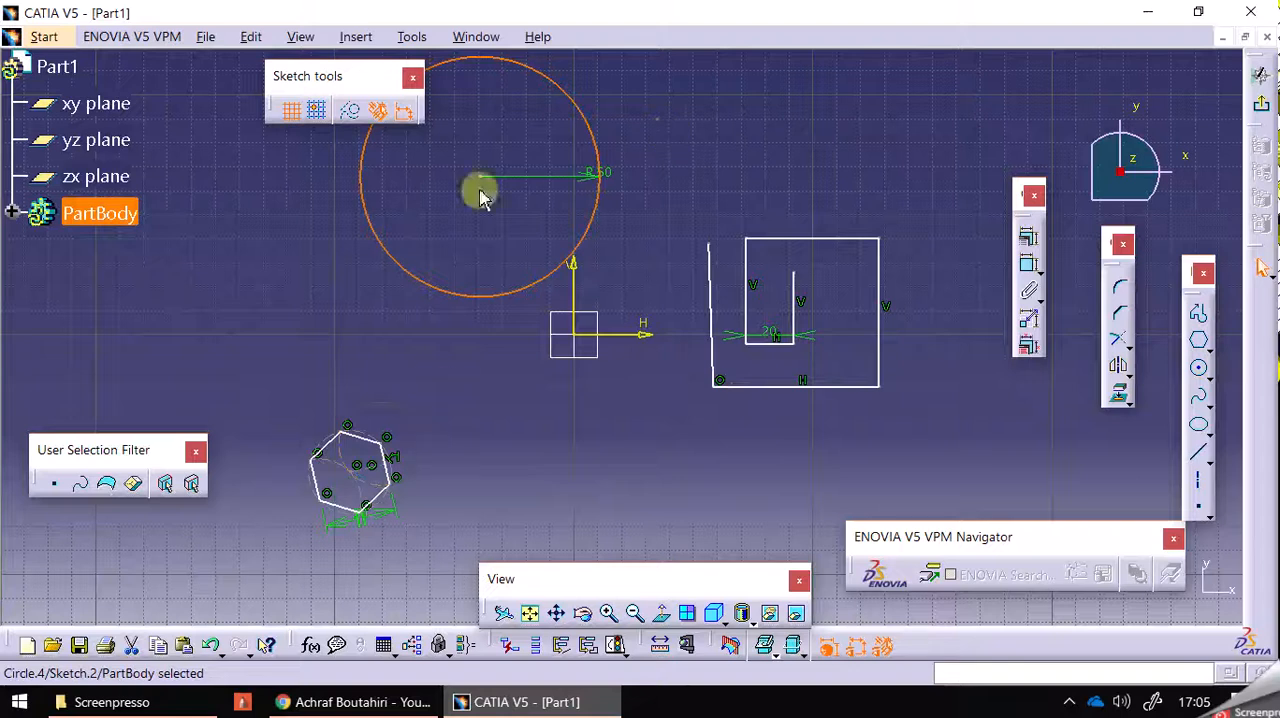
{"action": "left_click", "coordinate": [665, 140]}
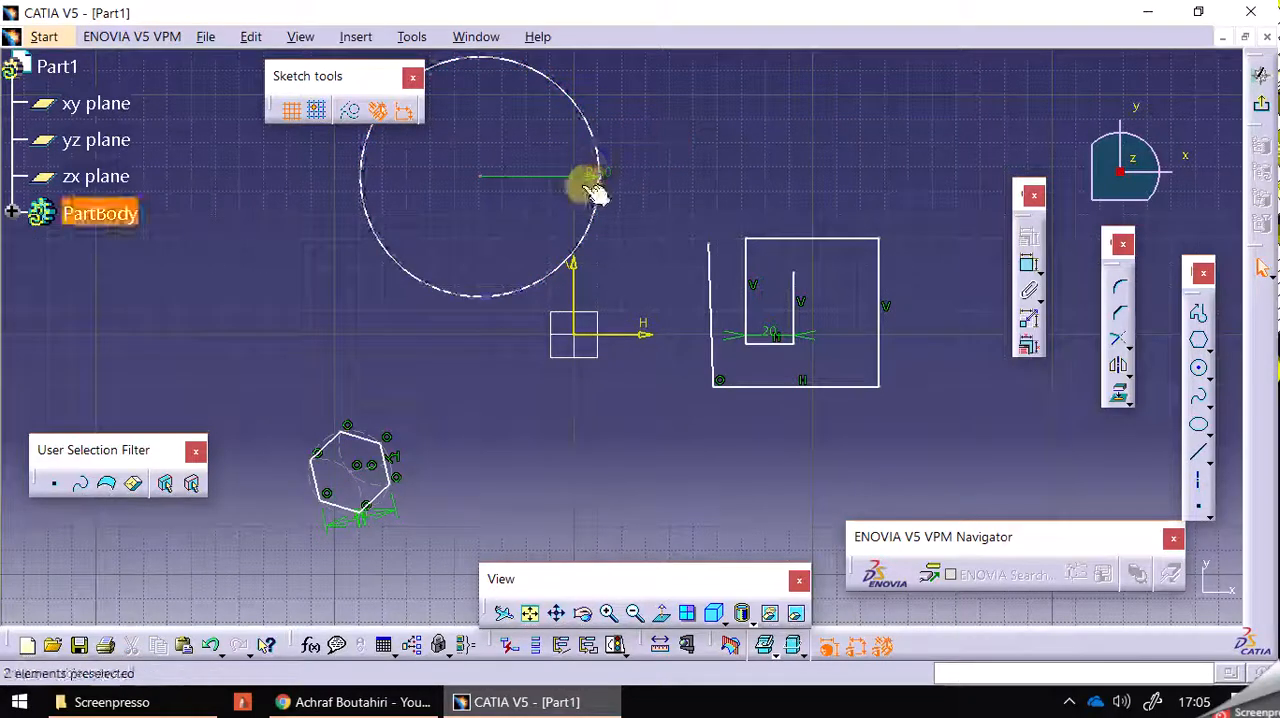
{"action": "left_click_drag", "start_coordinate": [589, 129], "coordinate": [531, 203]}
{"action": "left_click", "coordinate": [662, 125]}
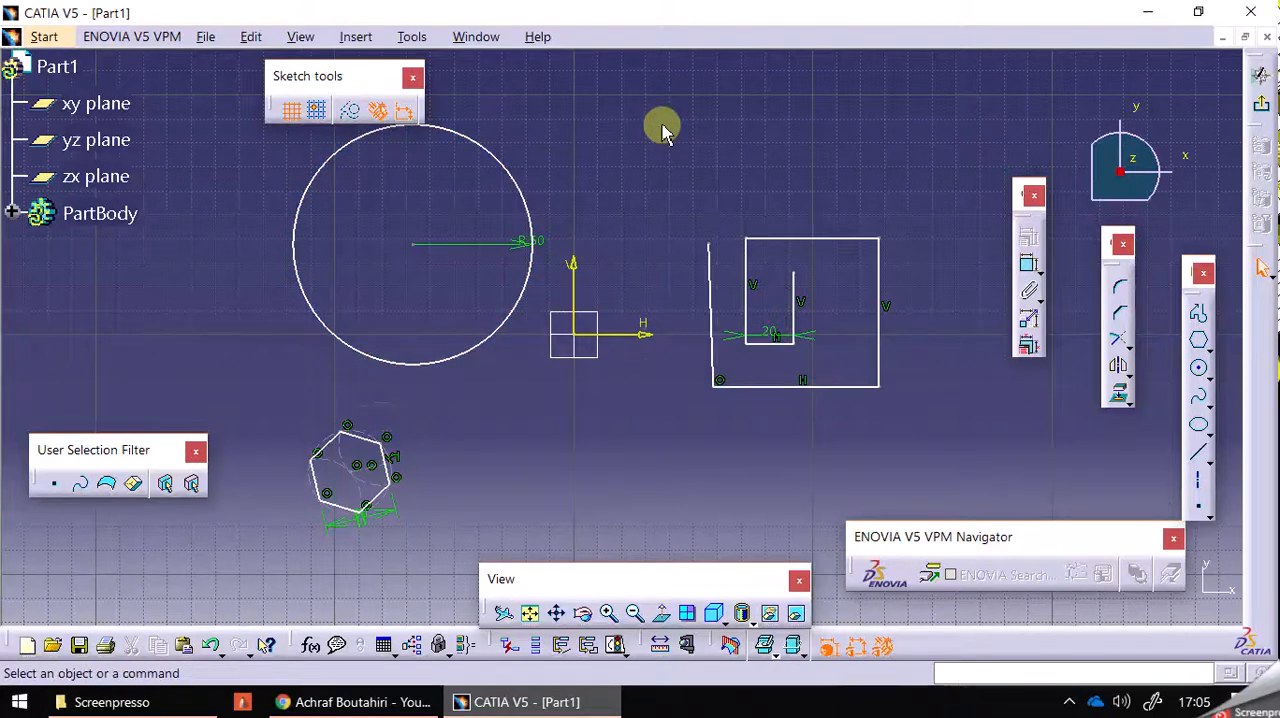
Dimension the horizontal distance from the circle's centre to the V axis, placing the dimension above the sketch.
{"action": "left_click", "coordinate": [1026, 276]}
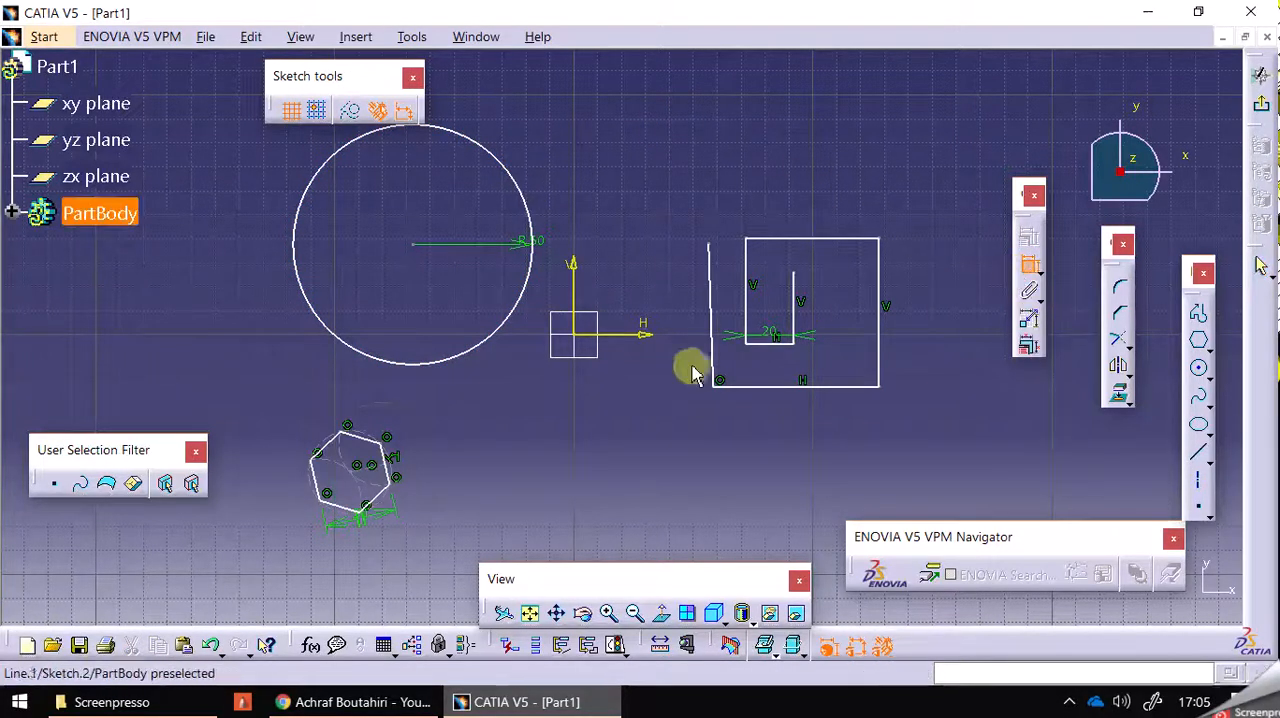
{"action": "left_click", "coordinate": [416, 245]}
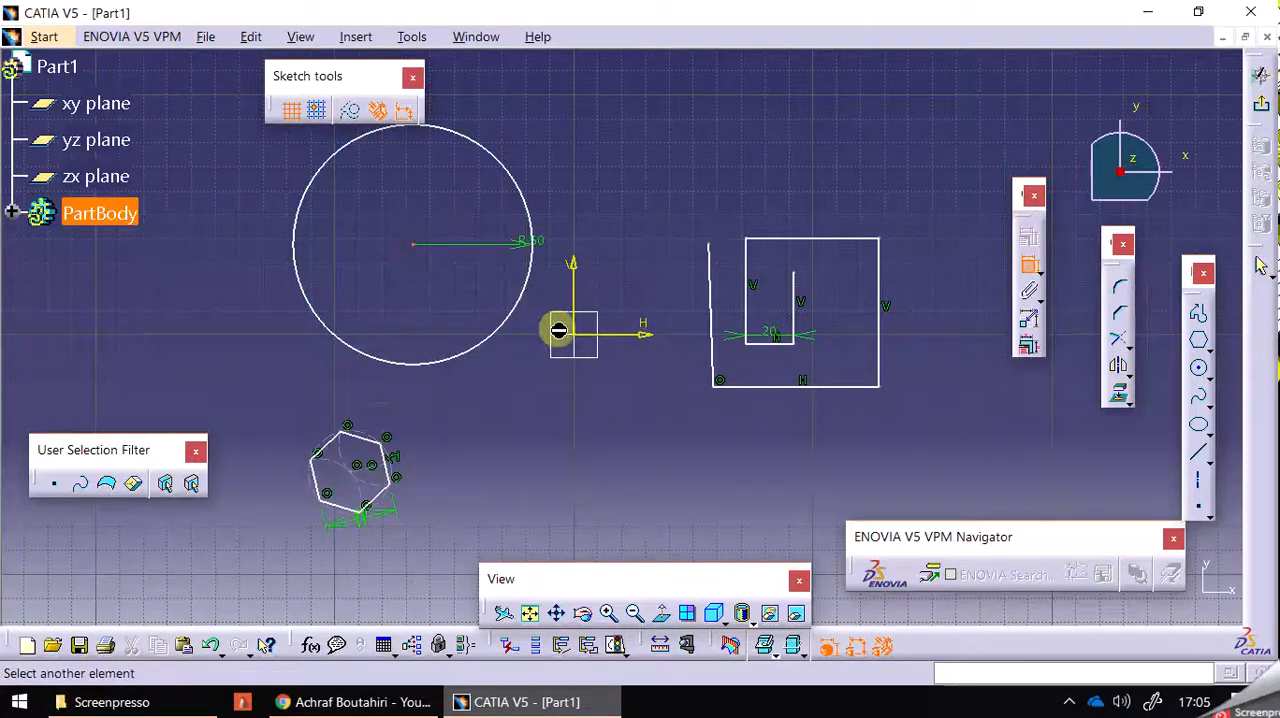
{"action": "left_click", "coordinate": [576, 302]}
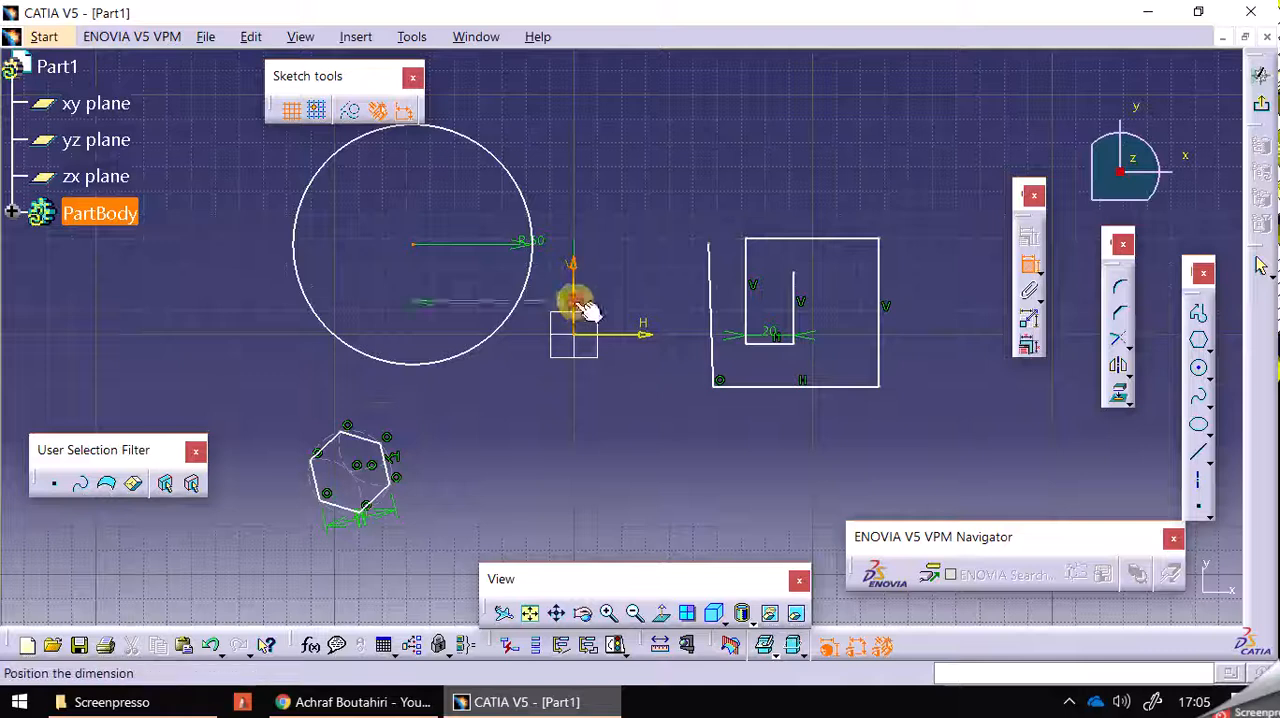
{"action": "left_click", "coordinate": [700, 149]}
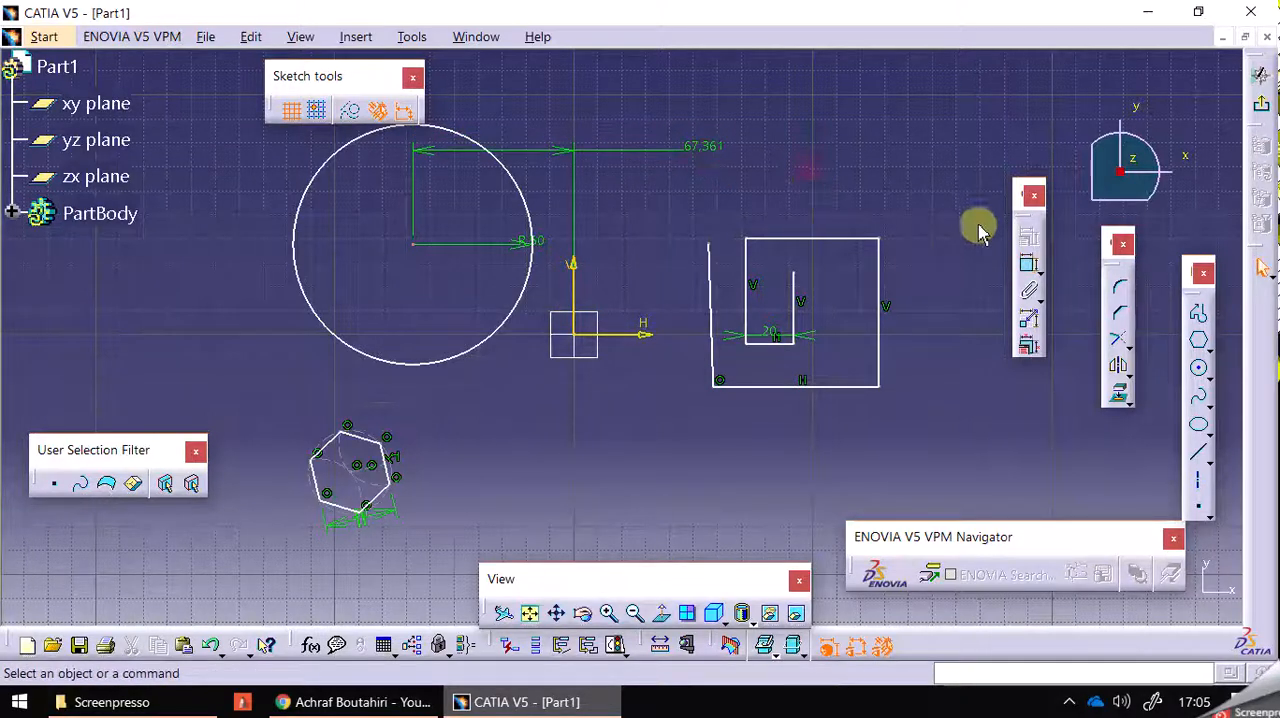
Dimension the vertical distance from the H axis to the circle's centre, placing the dimension between the origin and the profile.
{"action": "left_click", "coordinate": [1030, 268]}
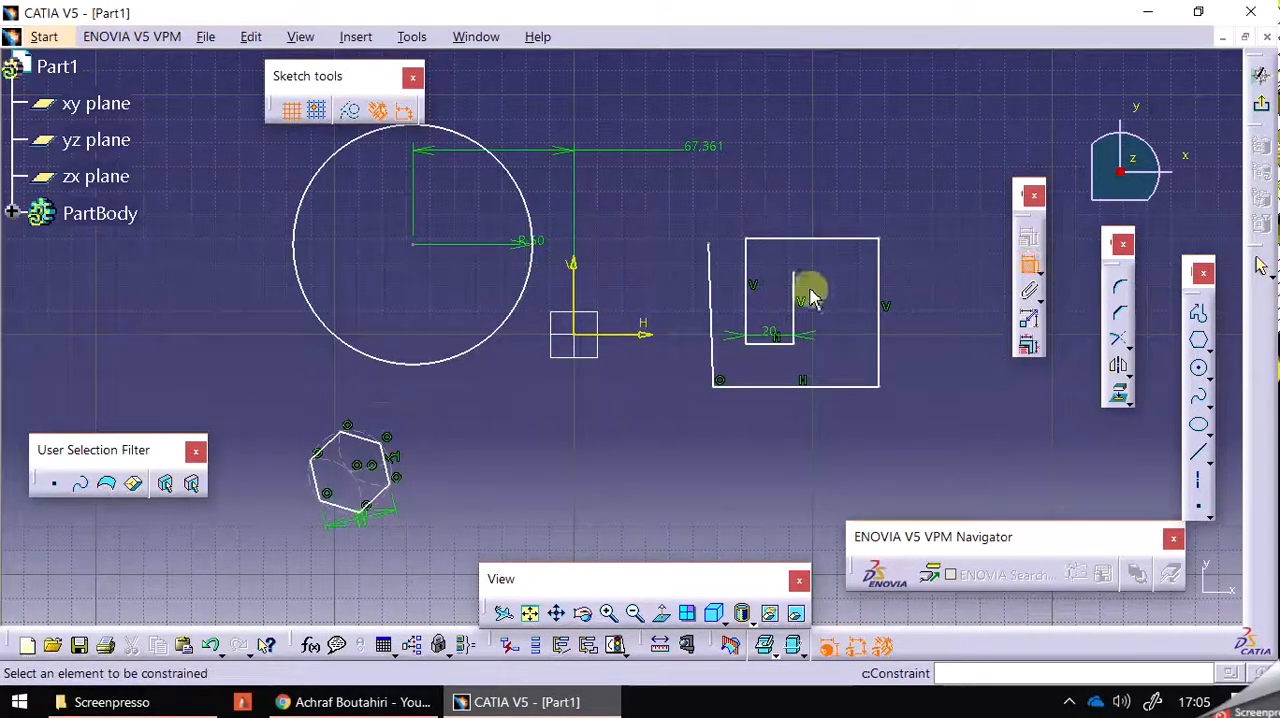
{"action": "left_click", "coordinate": [643, 348]}
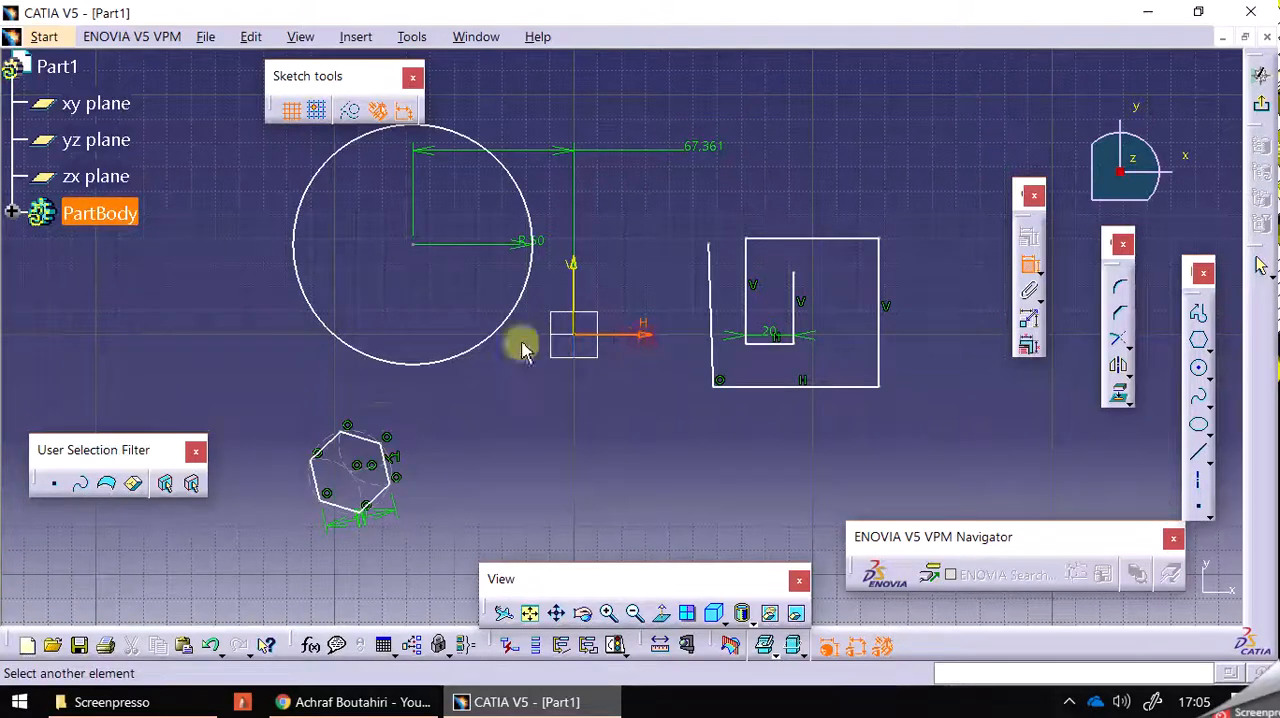
{"action": "left_click", "coordinate": [413, 246]}
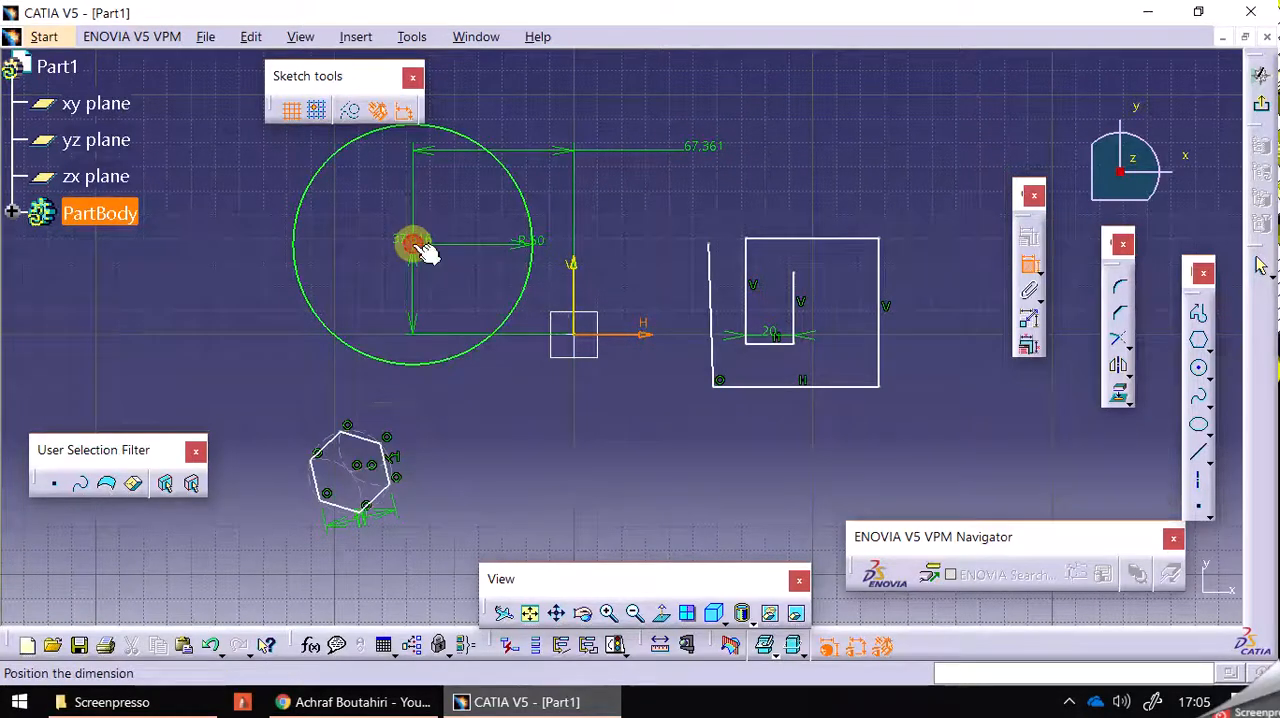
{"action": "left_click", "coordinate": [677, 453]}
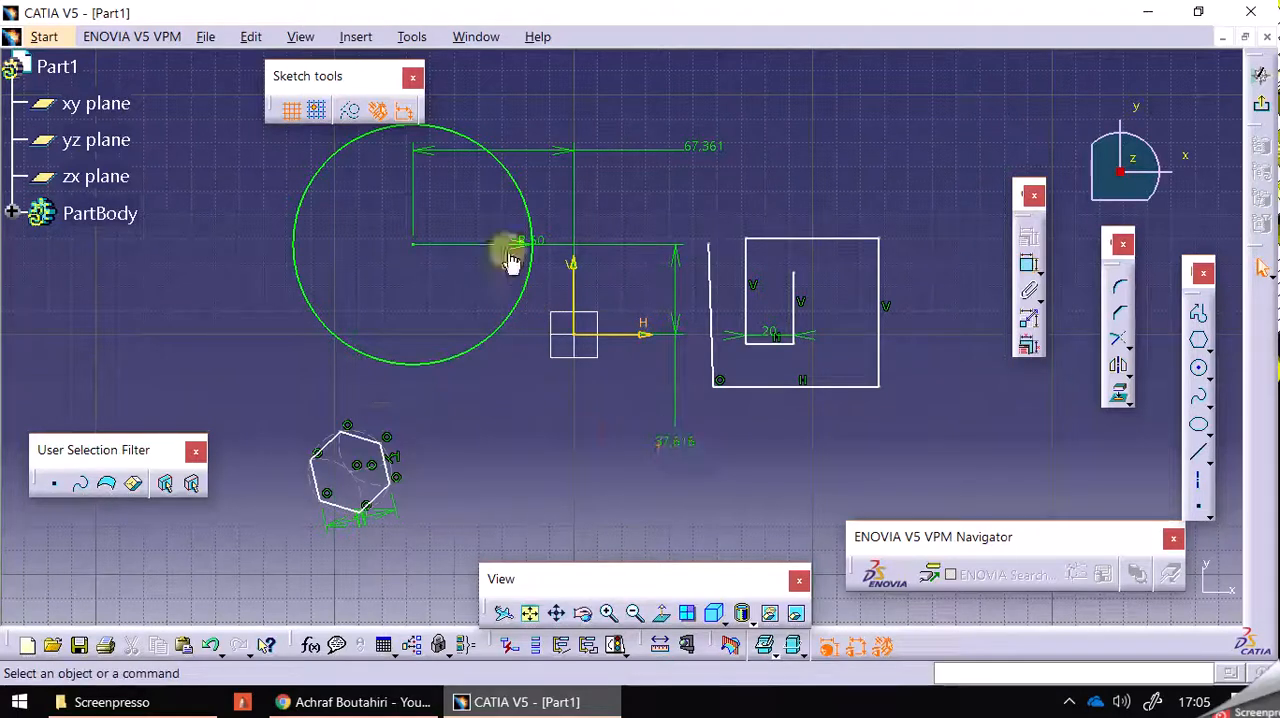
Check the constrained circle, and stretch the unconstrained profile by moving its top edge upward and slightly right.
{"action": "left_click", "coordinate": [458, 358]}
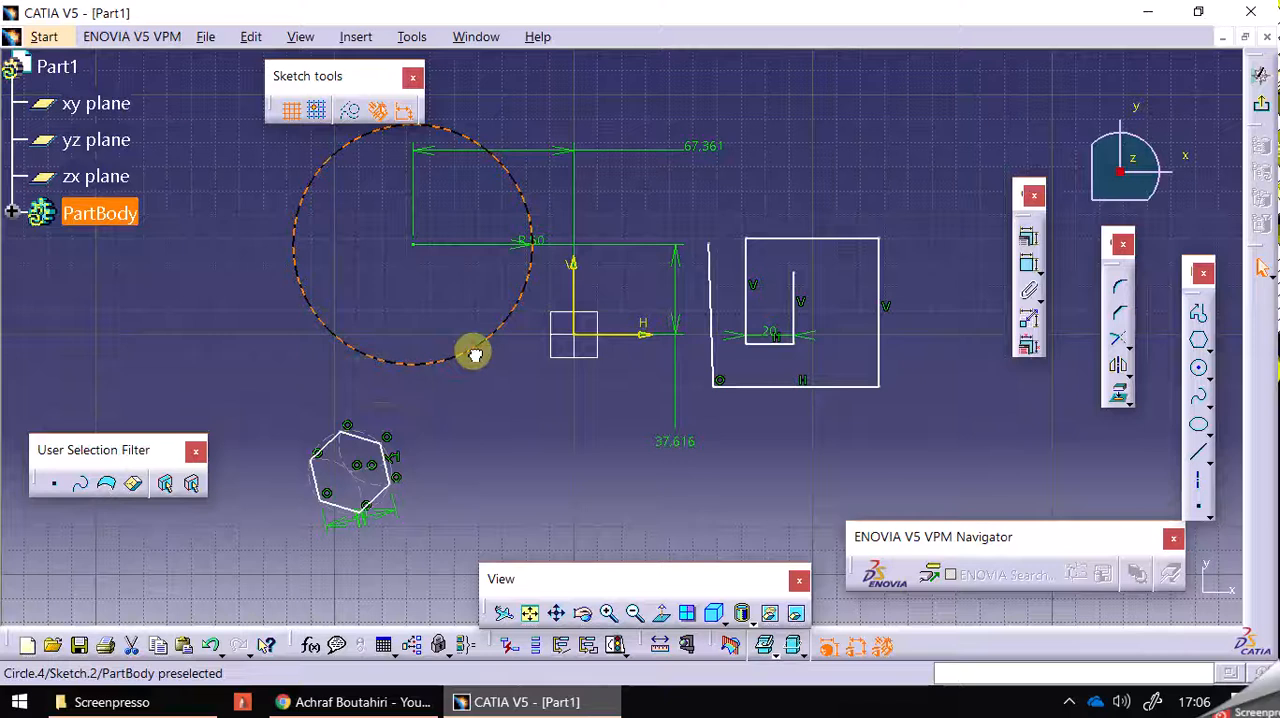
{"action": "left_click", "coordinate": [517, 408]}
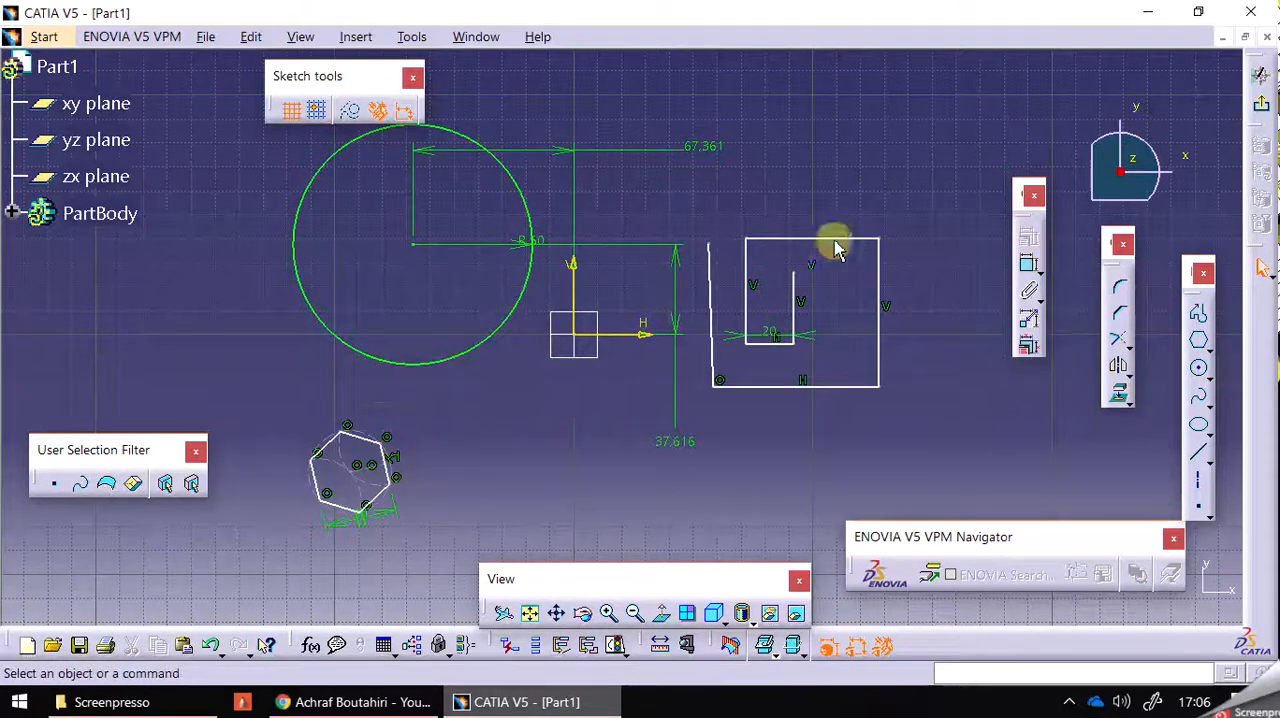
{"action": "mouse_move", "coordinate": [829, 240]}
{"action": "left_mouse_down"}
{"action": "mouse_move", "coordinate": [866, 143]}
{"action": "mouse_move", "coordinate": [823, 208]}
{"action": "mouse_move", "coordinate": [834, 189]}
{"action": "mouse_move", "coordinate": [849, 197]}
{"action": "mouse_move", "coordinate": [837, 209]}
{"action": "left_mouse_up"}
{"action": "left_click", "coordinate": [545, 532]}
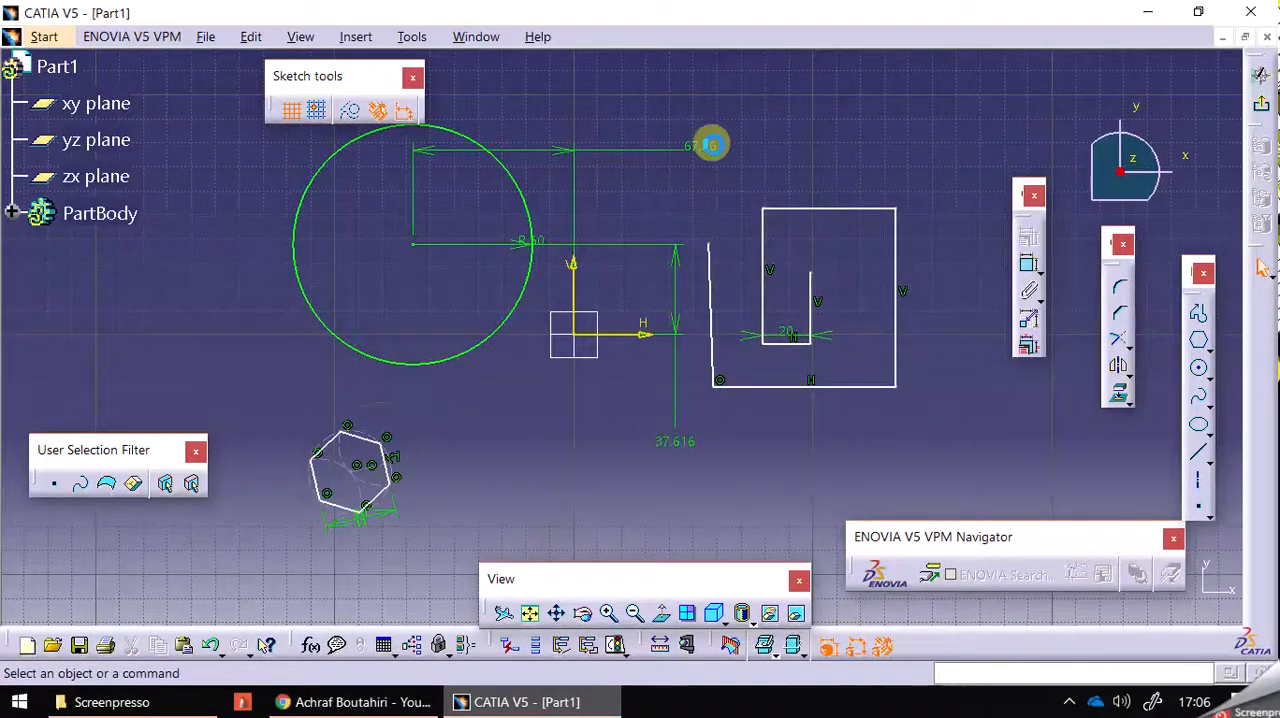
Set the horizontal distance between the circle's centre and the V axis to 80 mm.
{"action": "double_click", "coordinate": [712, 151]}
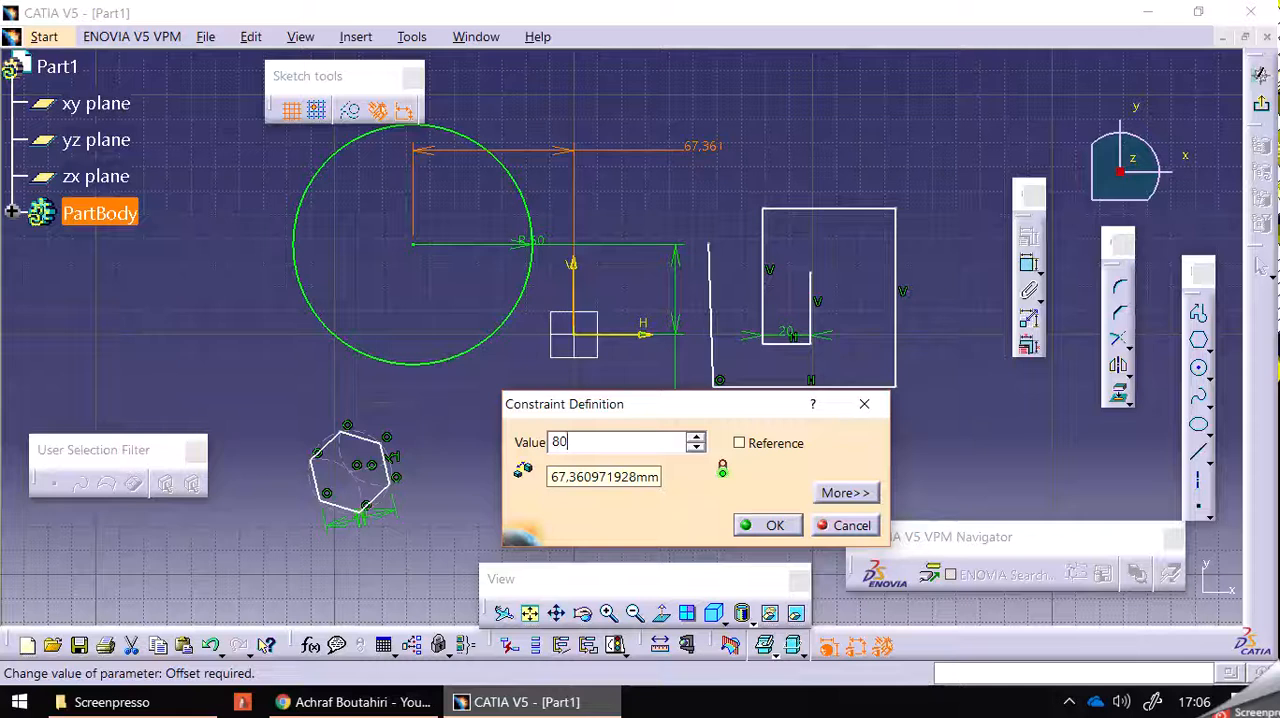
{"action": "type", "text": "80"}
{"action": "key", "text": "Return"}
{"action": "left_click", "coordinate": [669, 158]}
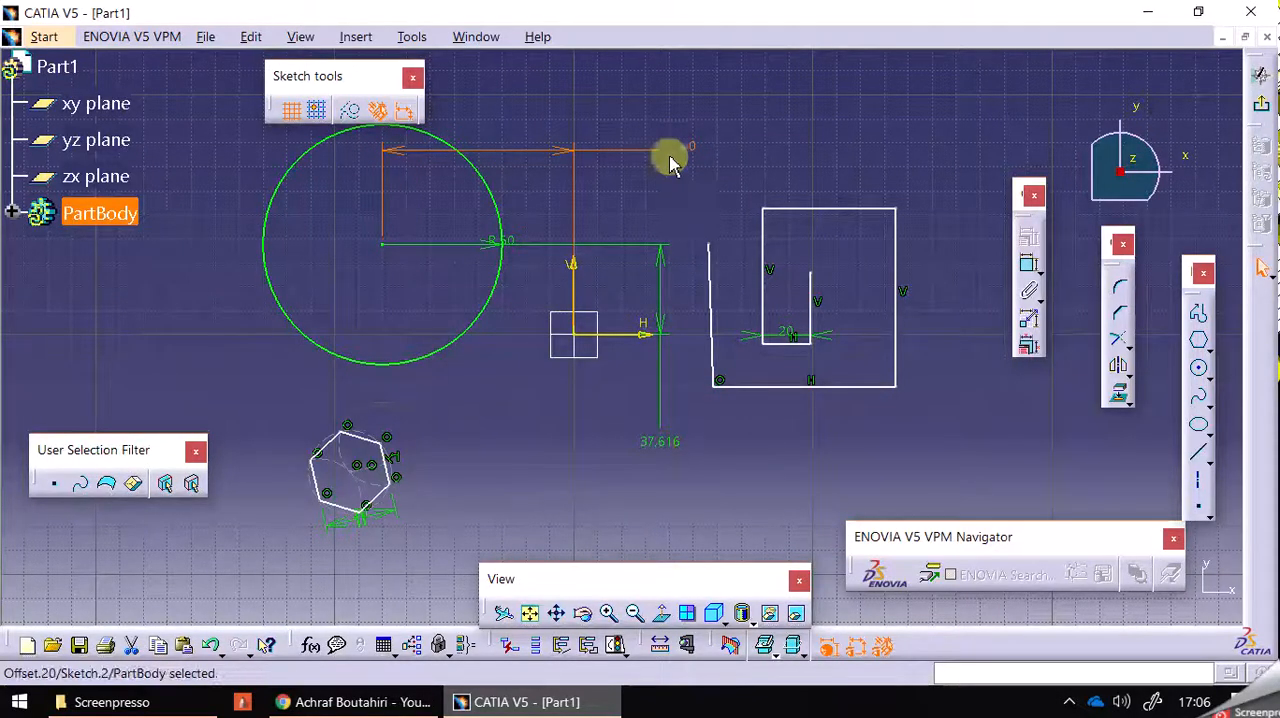
Swap the location of the 80 mm offset so the circle lies on the right side of the V axis.
{"action": "double_click", "coordinate": [679, 150]}
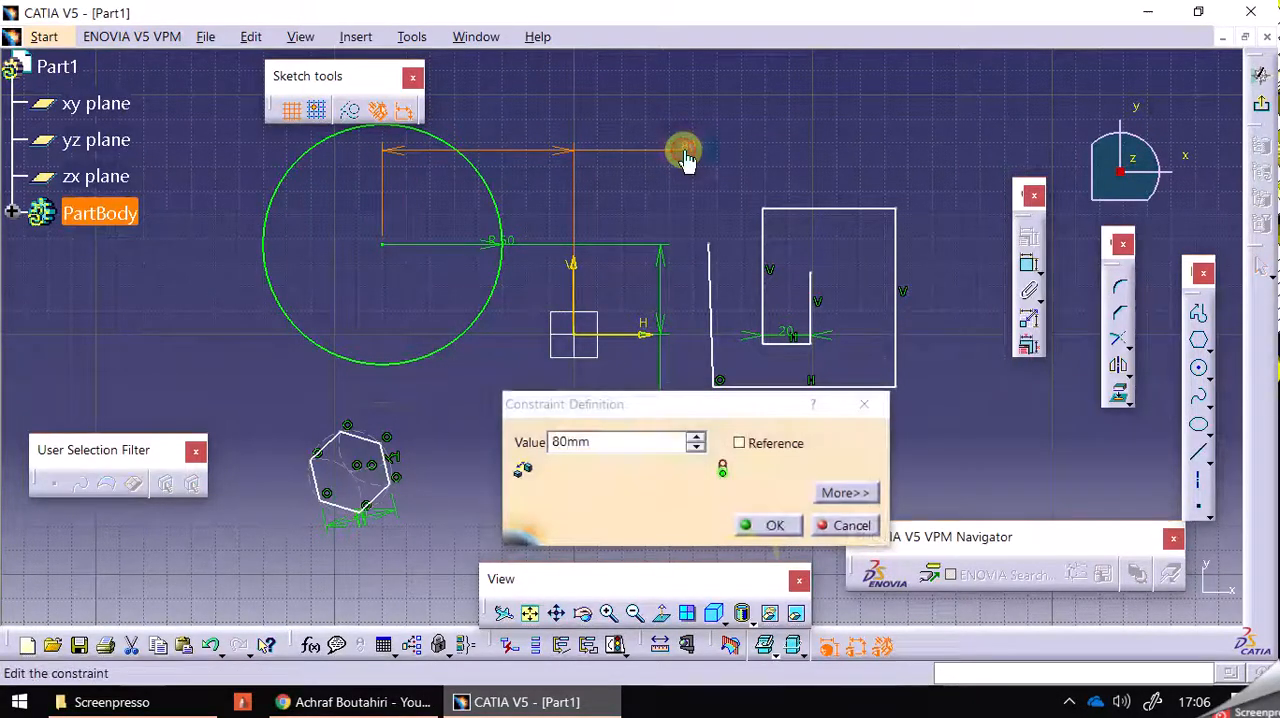
{"action": "left_click", "coordinate": [826, 491]}
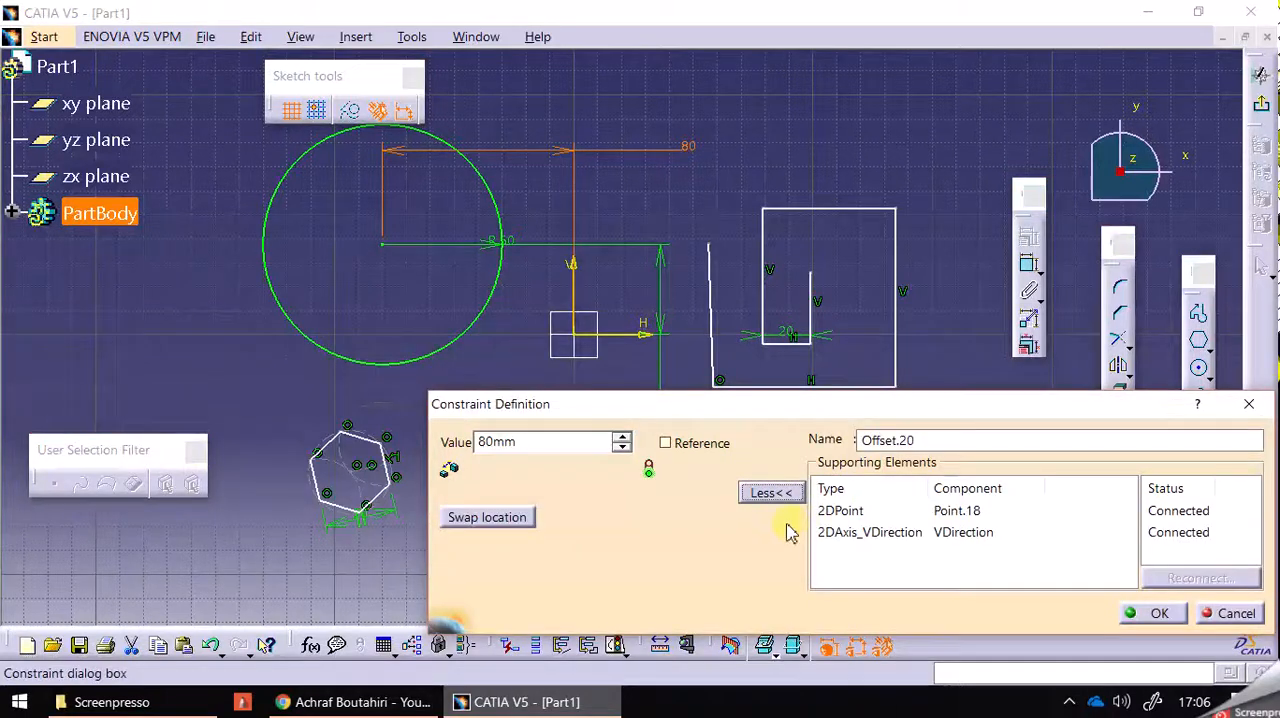
{"action": "left_click", "coordinate": [505, 528]}
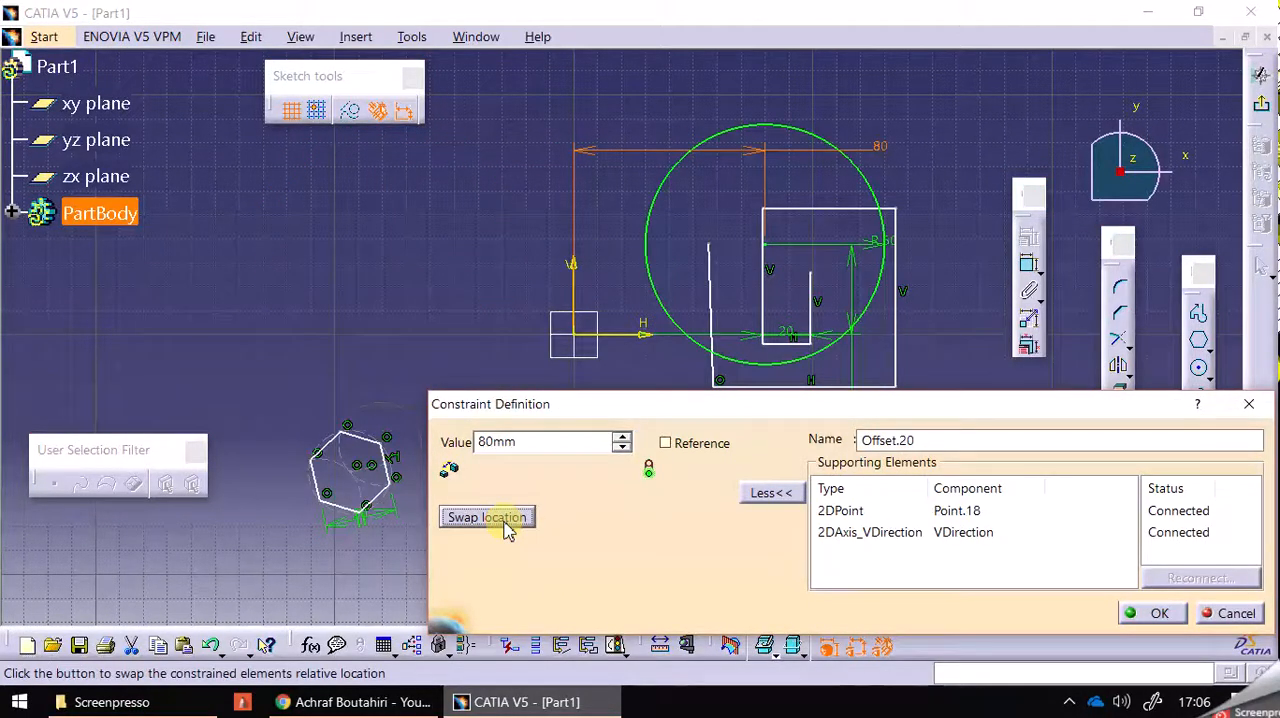
{"action": "left_click", "coordinate": [505, 528]}
{"action": "left_click", "coordinate": [505, 528]}
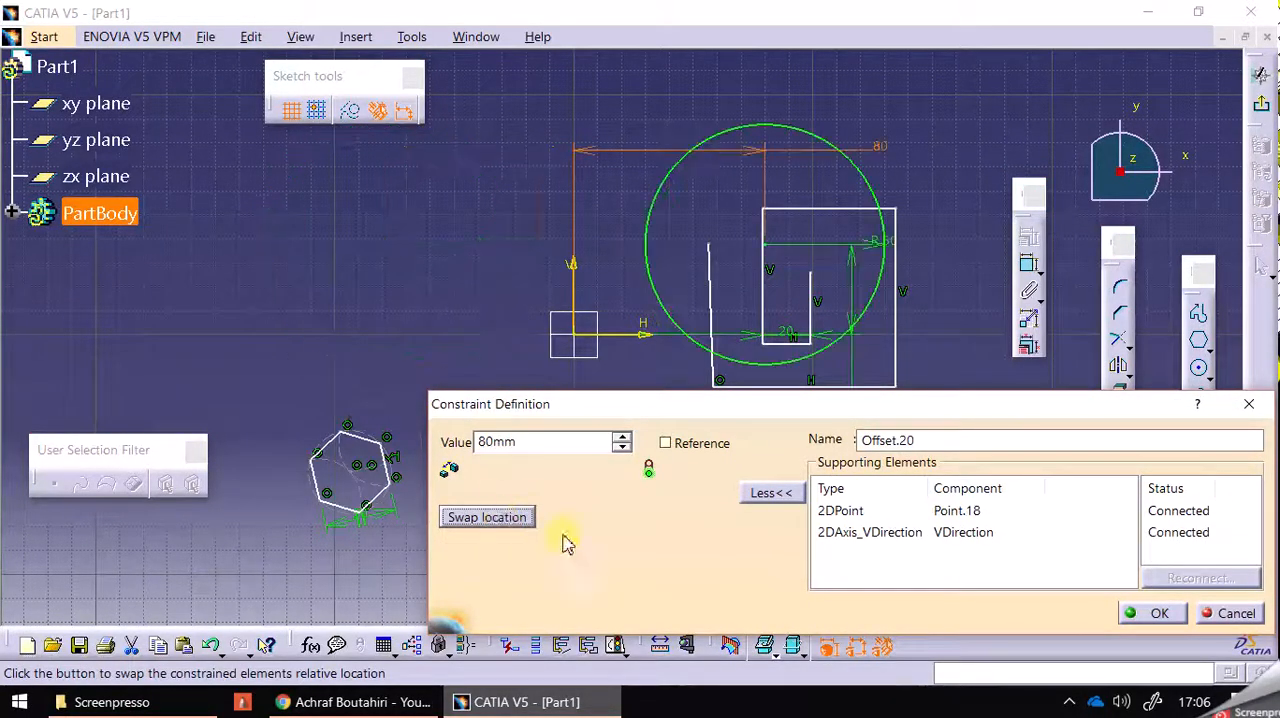
{"action": "left_click", "coordinate": [1155, 613]}
{"action": "left_click", "coordinate": [951, 393]}
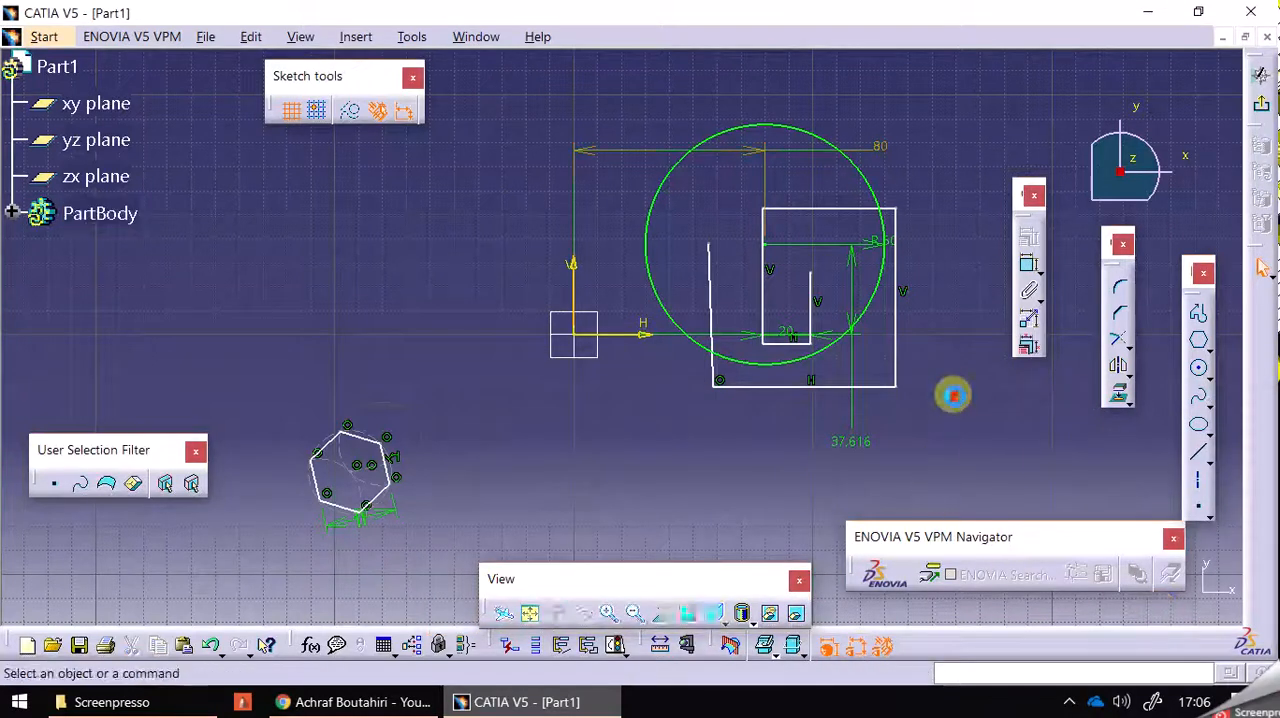
Sketch a closed five-sided profile to the right of the circle, with a vertical right side about 80 mm long.
{"action": "mouse_move", "coordinate": [951, 395]}
{"action": "middle_mouse_down"}
{"action": "mouse_move", "coordinate": [886, 460]}
{"action": "mouse_move", "coordinate": [761, 497]}
{"action": "mouse_move", "coordinate": [637, 477]}
{"action": "mouse_move", "coordinate": [600, 485]}
{"action": "middle_mouse_up"}
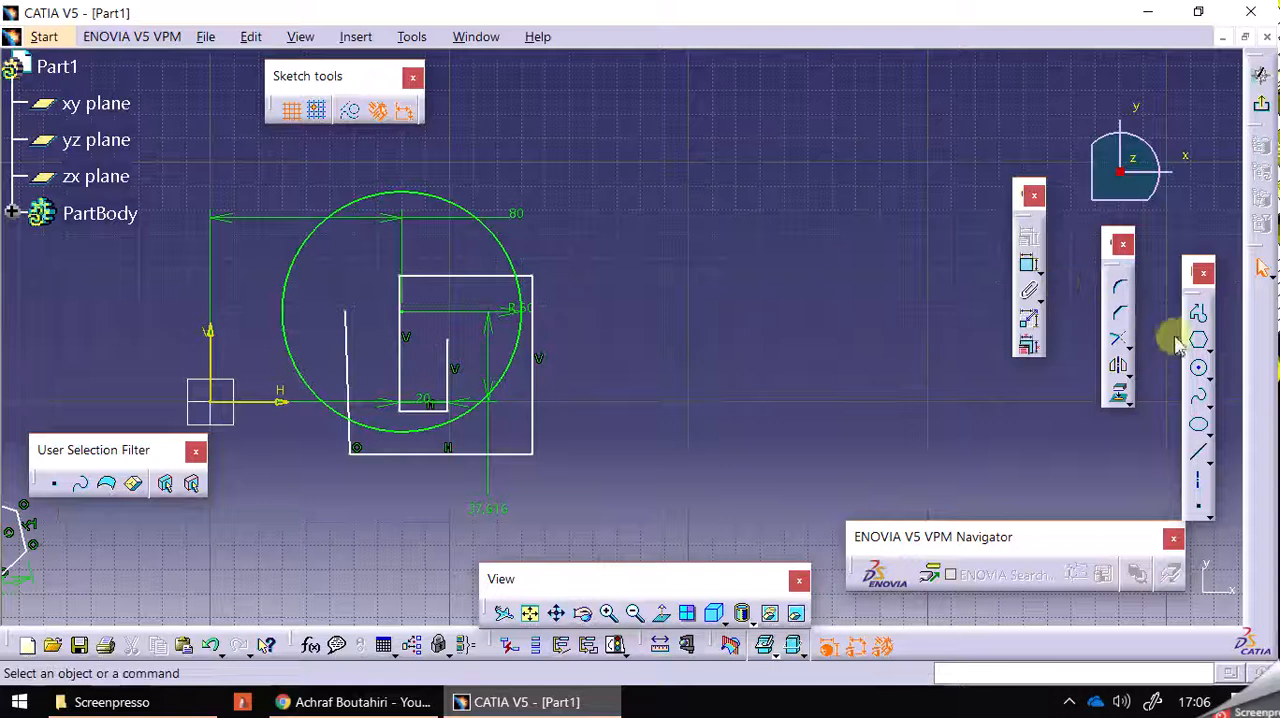
{"action": "left_click", "coordinate": [1198, 314]}
{"action": "left_click", "coordinate": [834, 224]}
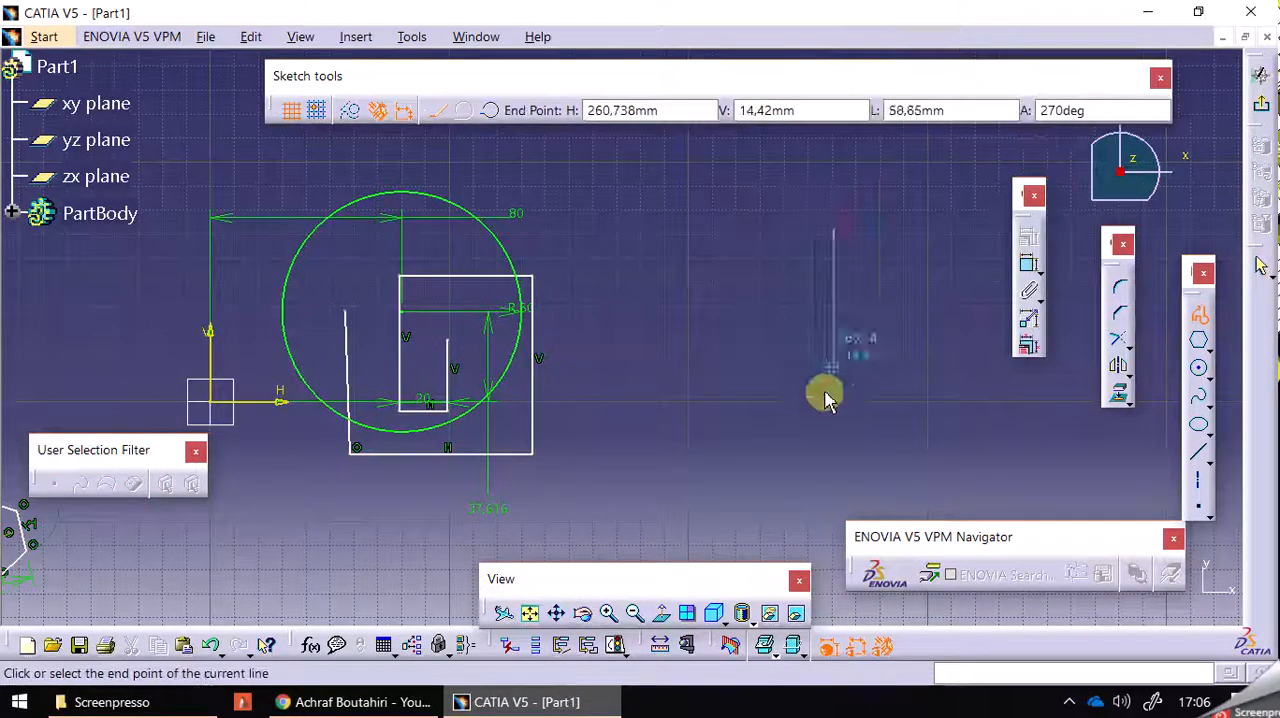
{"action": "left_click", "coordinate": [832, 413]}
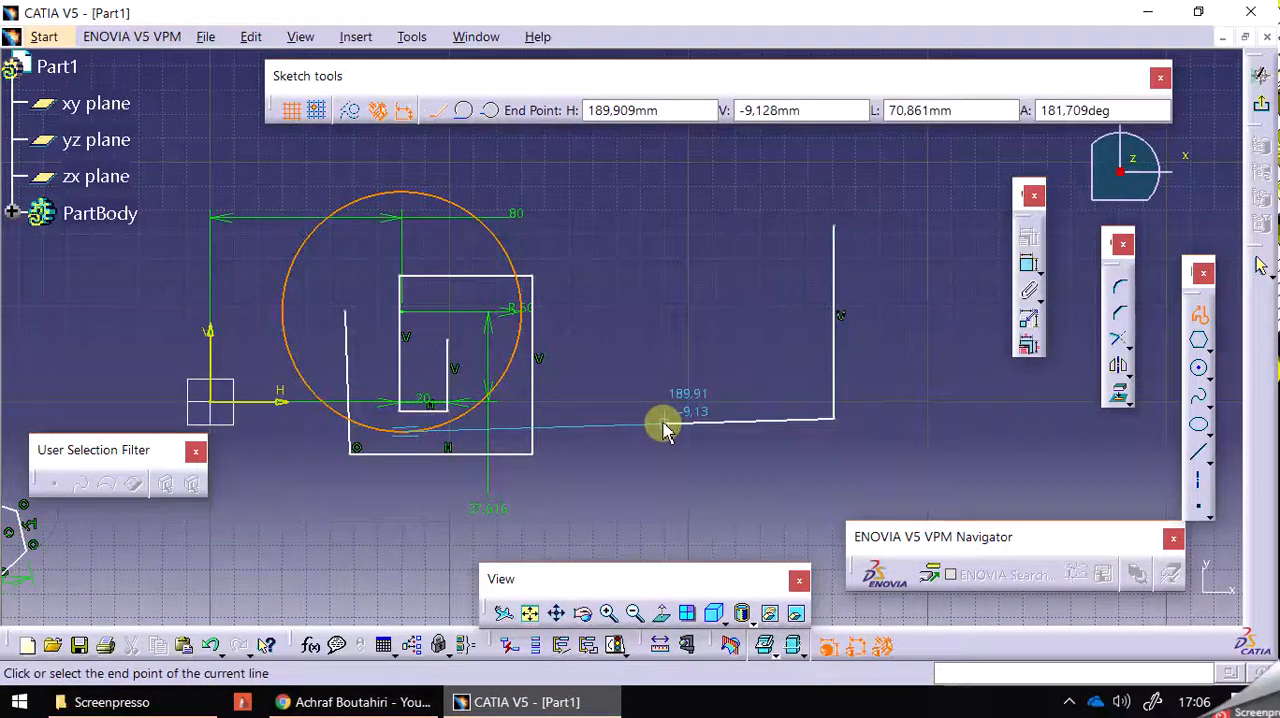
{"action": "left_click", "coordinate": [699, 458]}
{"action": "left_click", "coordinate": [643, 366]}
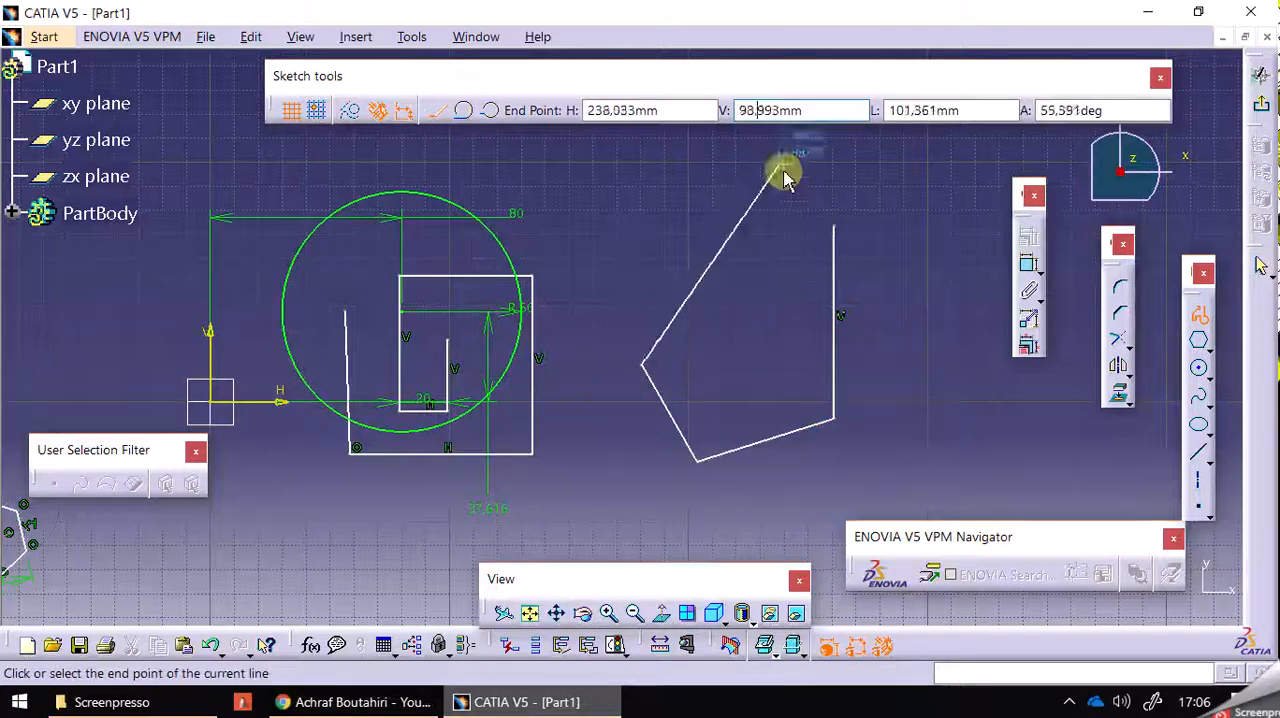
{"action": "left_click", "coordinate": [704, 249]}
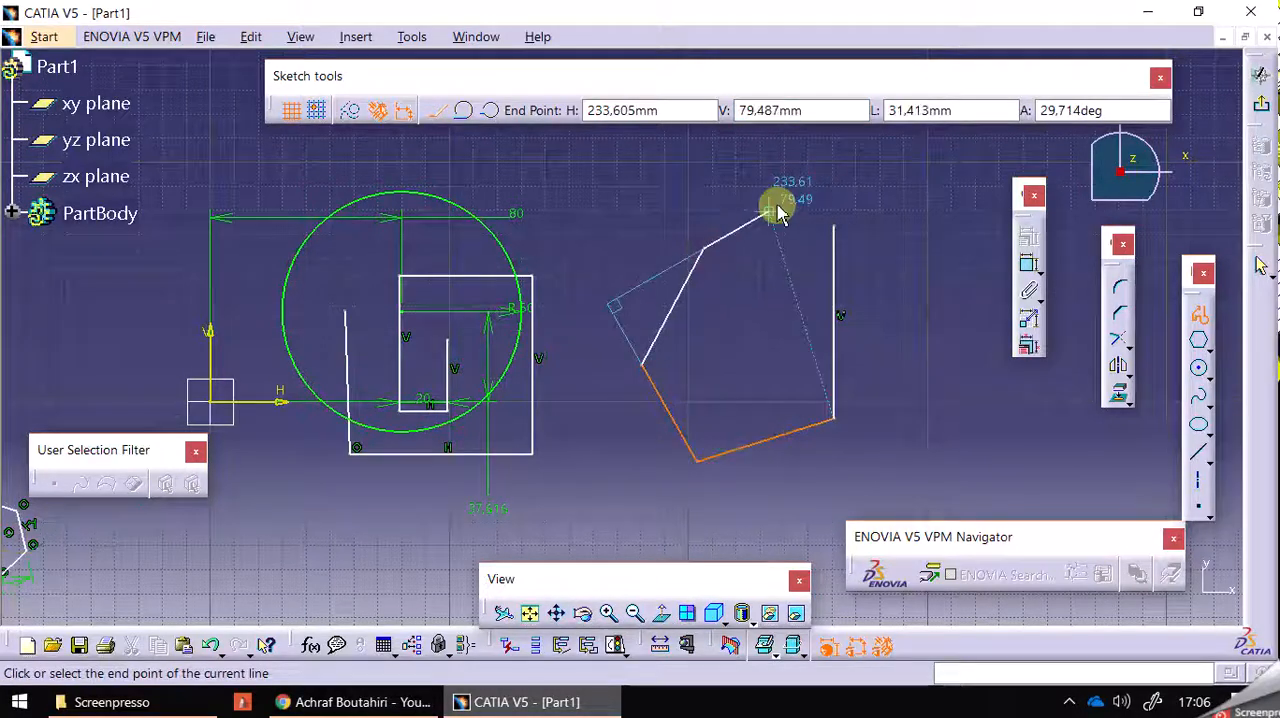
{"action": "left_click", "coordinate": [834, 225]}
{"action": "left_click", "coordinate": [904, 375]}
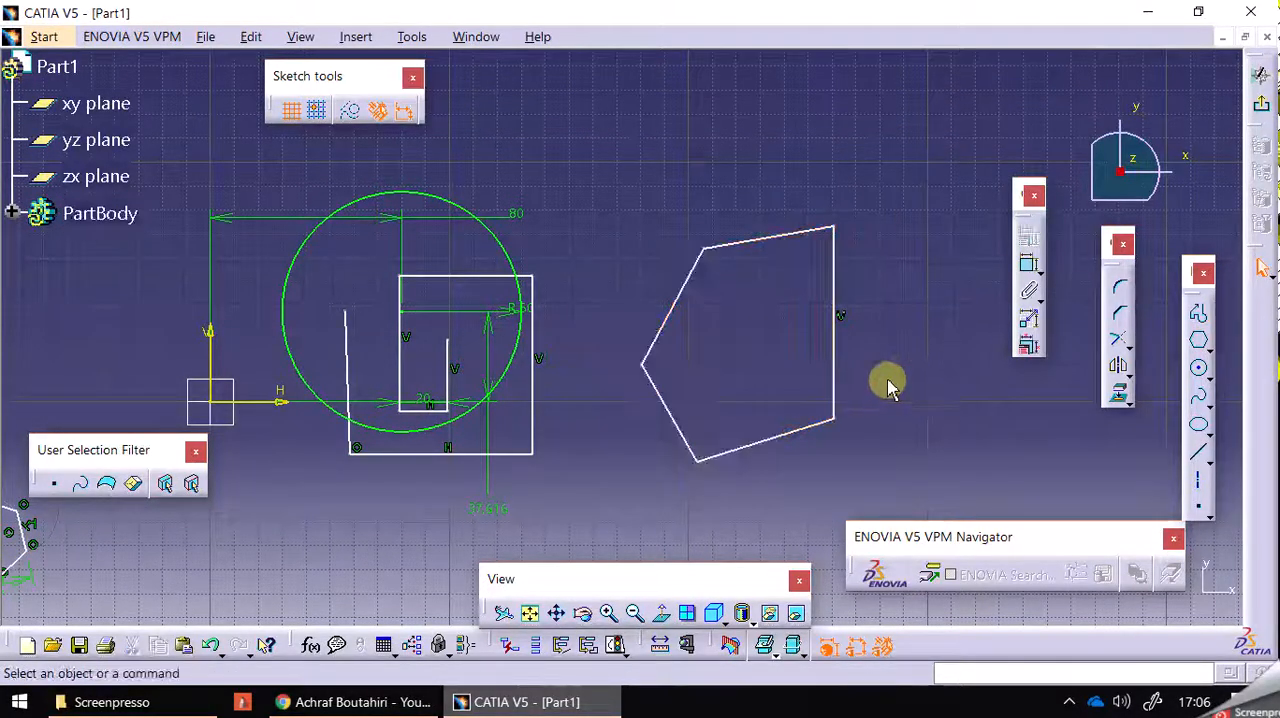
Apply Auto Constraint to the pentagon's five lines, using the vertical line through the circle's centre as the symmetry line.
{"action": "left_click_drag", "start_coordinate": [594, 154], "coordinate": [878, 496]}
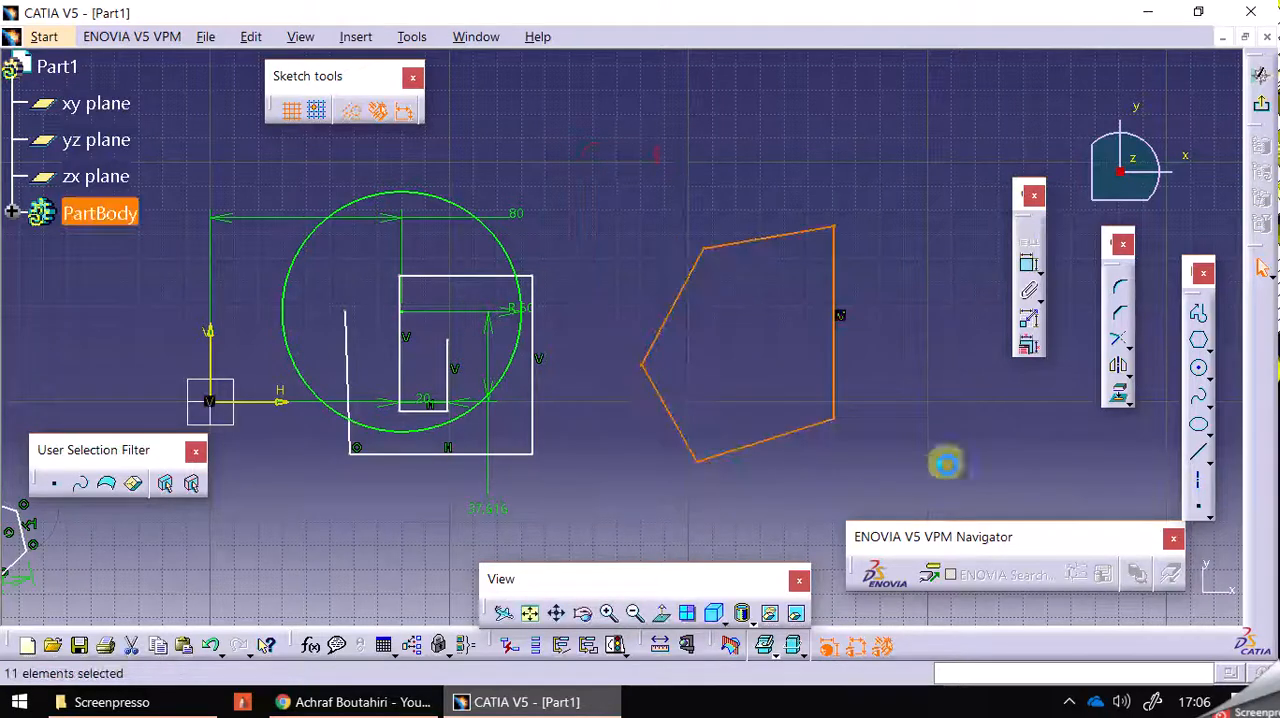
{"action": "left_click", "coordinate": [1037, 322]}
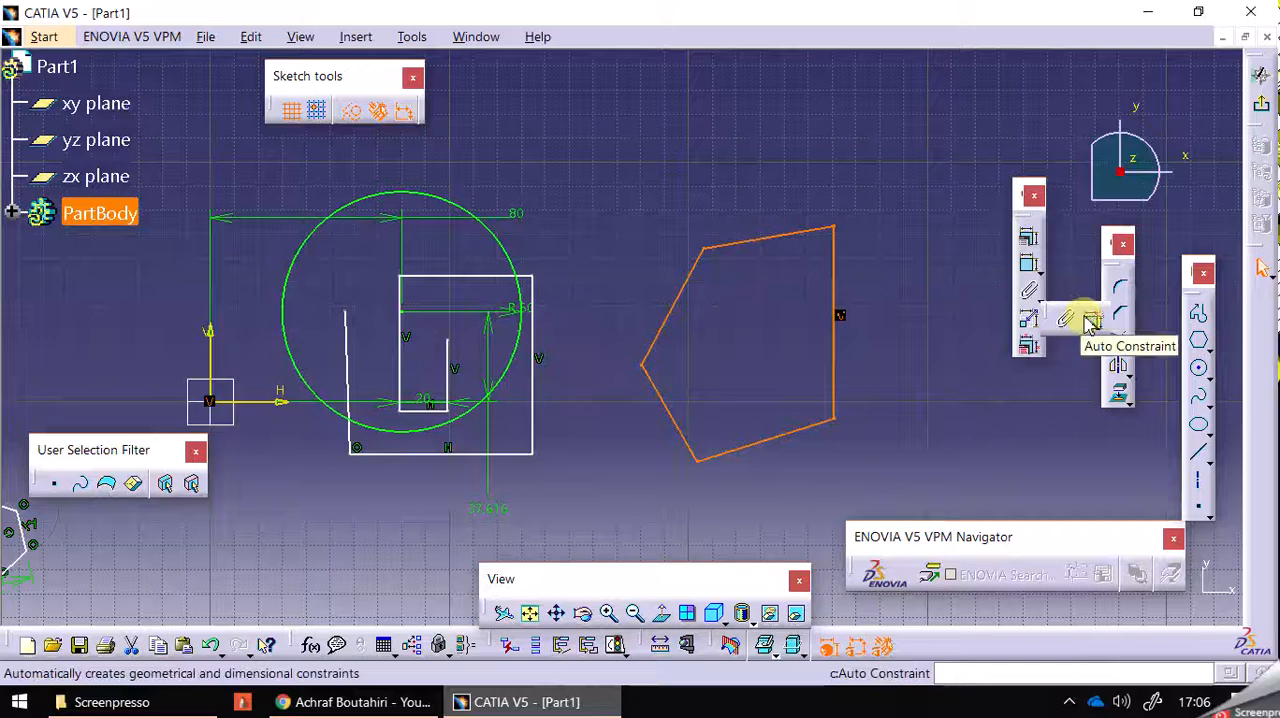
{"action": "left_click", "coordinate": [1087, 319]}
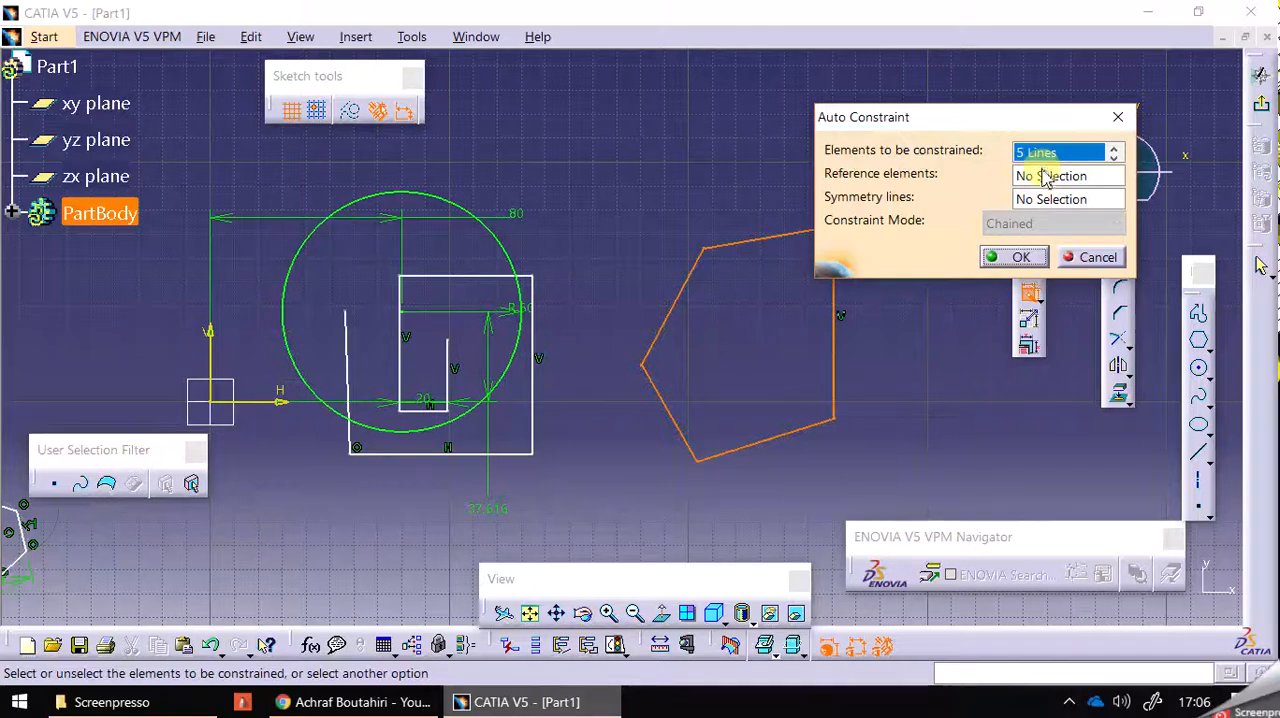
{"action": "left_click", "coordinate": [1041, 200]}
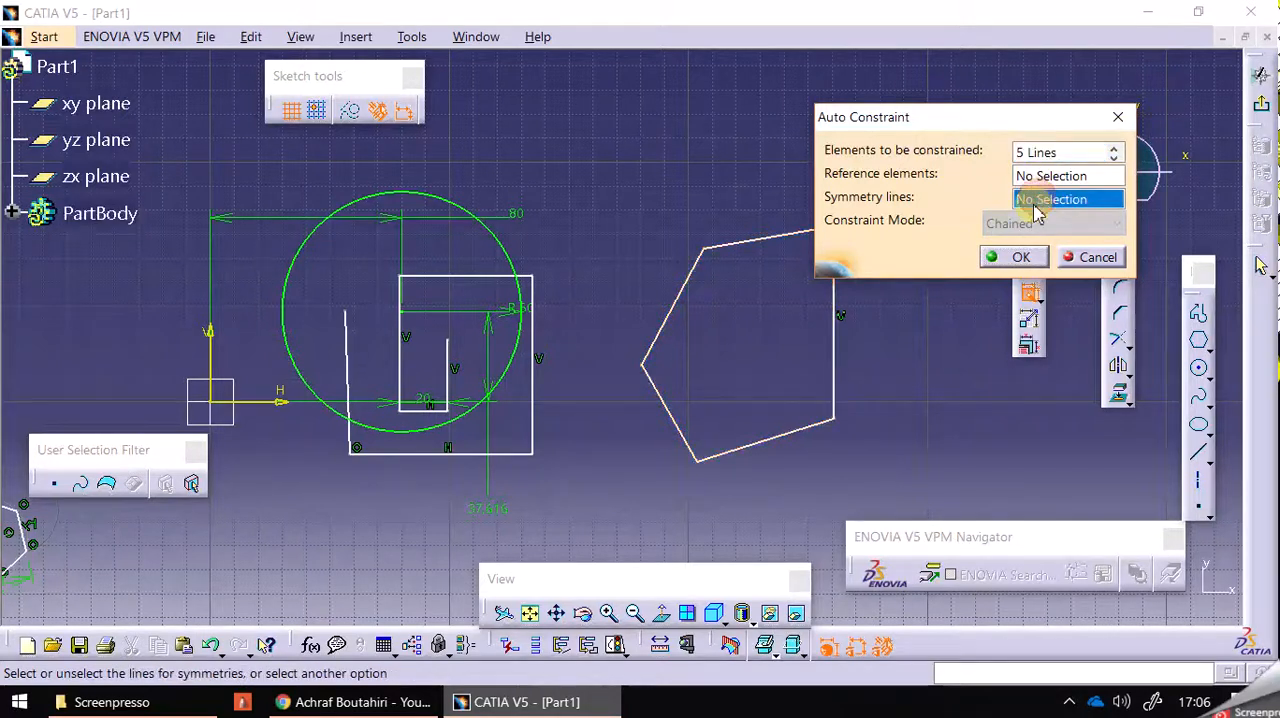
{"action": "left_click", "coordinate": [398, 355]}
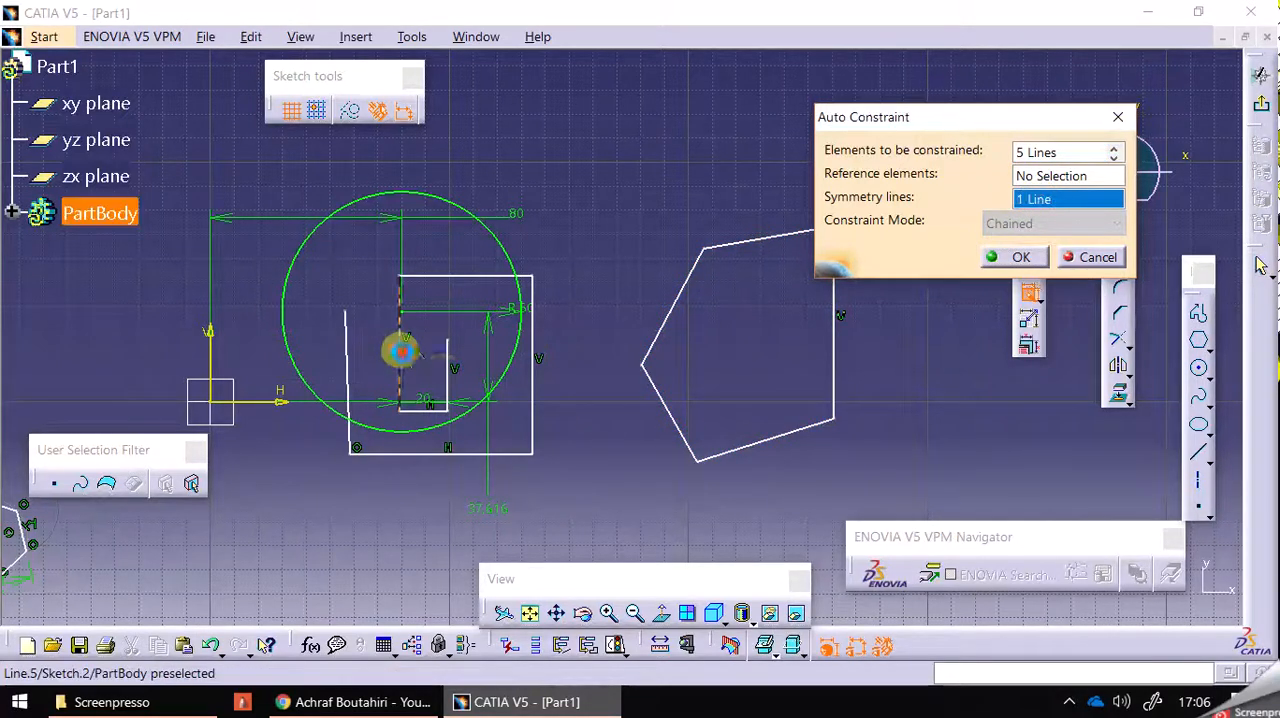
{"action": "left_click", "coordinate": [1002, 258]}
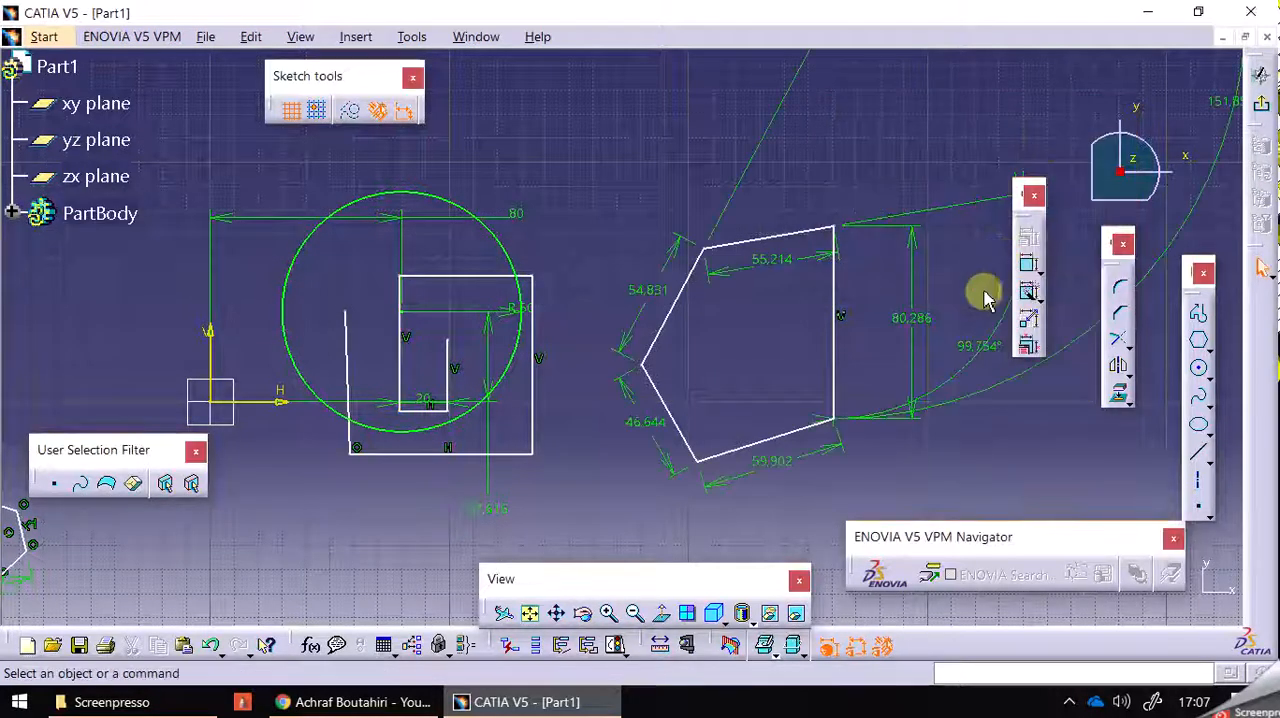
Move the dimensioned pentagon upward and to the right by its upper edge to test its constraints.
{"action": "mouse_move", "coordinate": [770, 335]}
{"action": "middle_mouse_down"}
{"action": "mouse_move", "coordinate": [731, 475]}
{"action": "mouse_move", "coordinate": [743, 338]}
{"action": "middle_mouse_up"}
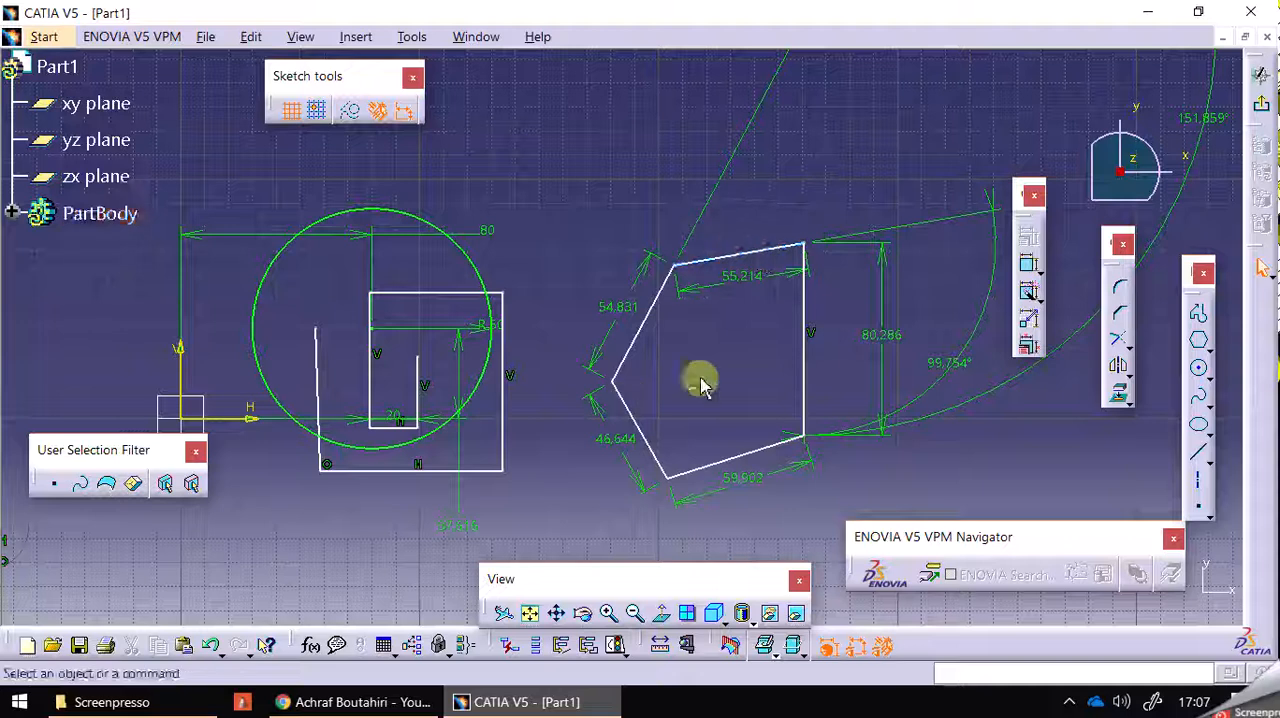
{"action": "left_click_drag", "start_coordinate": [763, 254], "coordinate": [815, 185]}
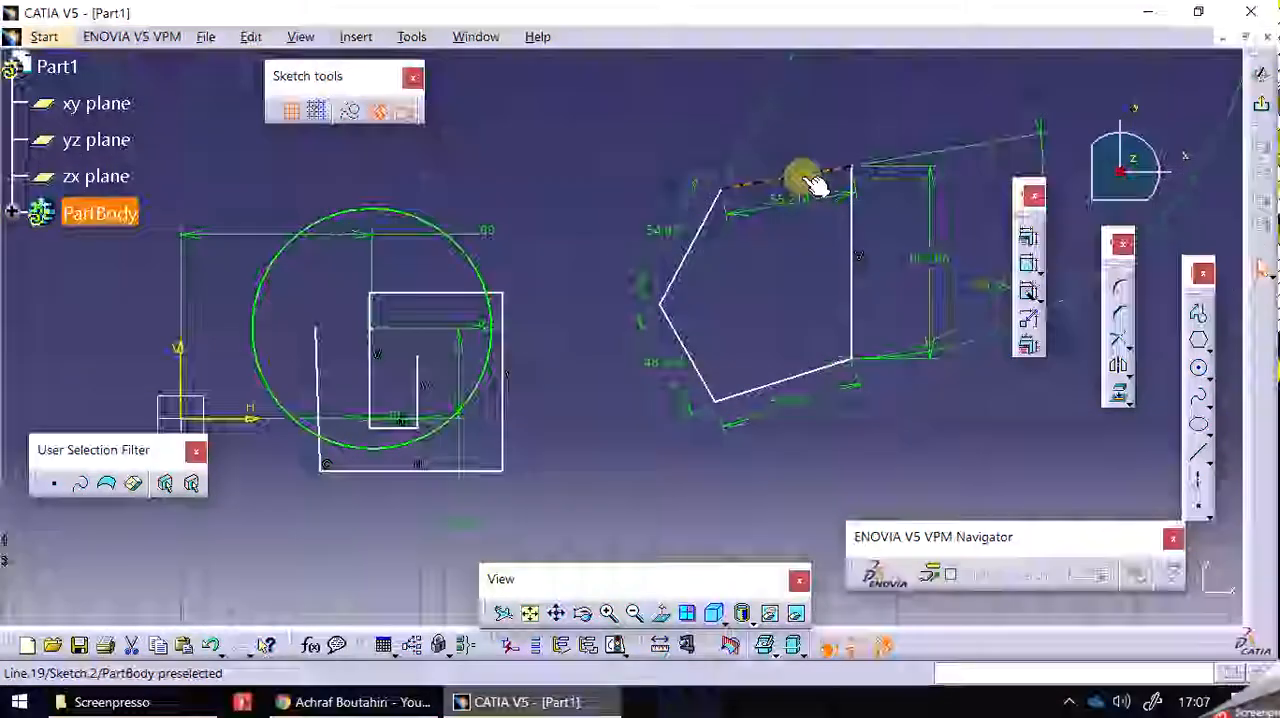